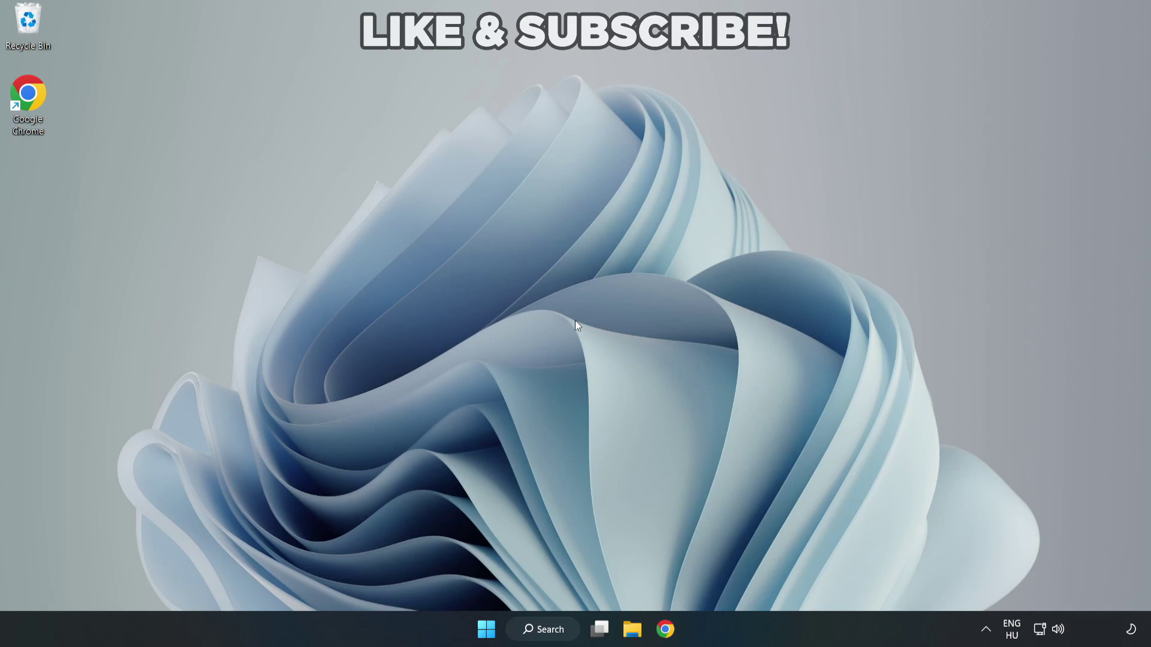
- Search Windows for 'device manager'
{"action": "left_click", "coordinate": [557, 631]}
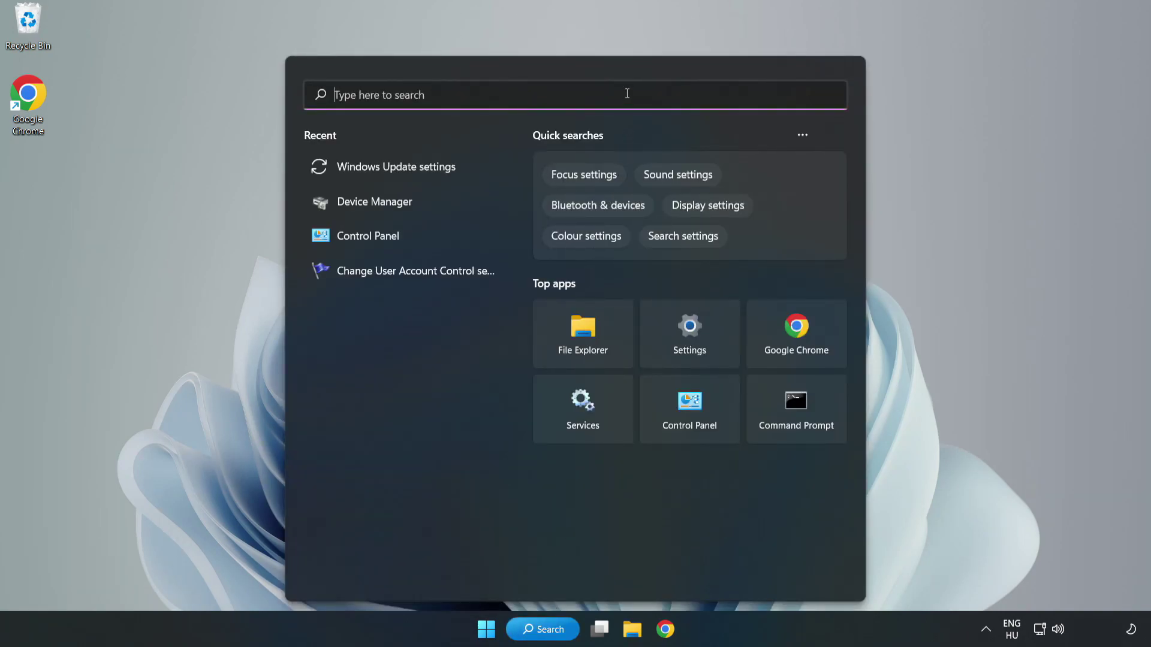
{"action": "type", "text": "devic"}
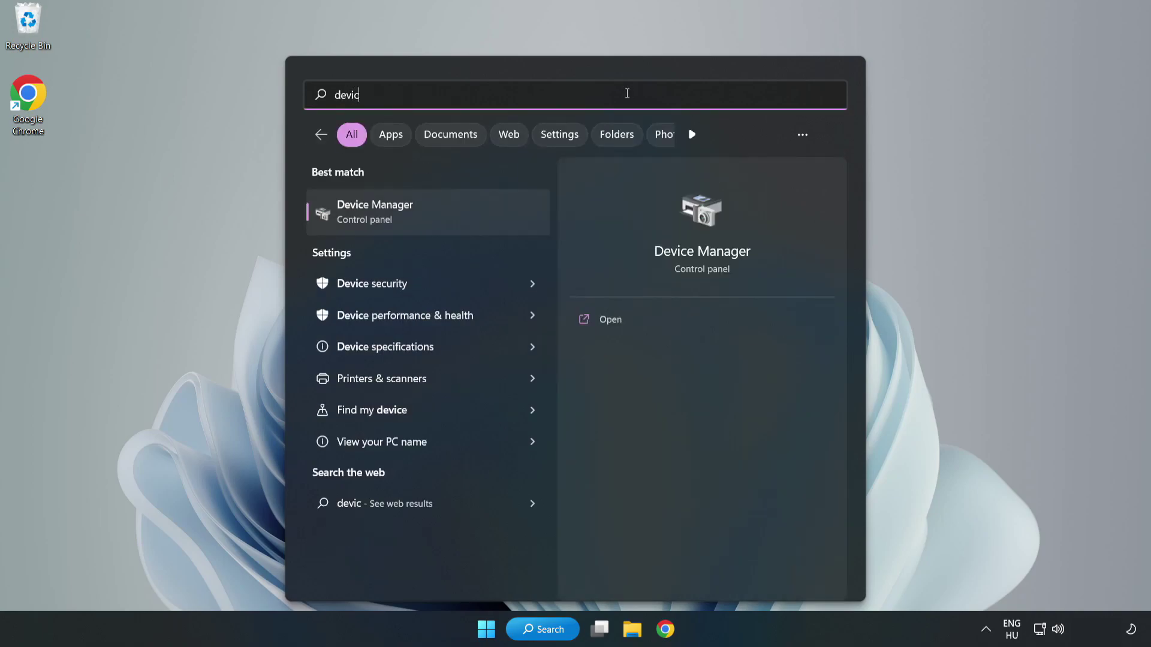
{"action": "type", "text": "e manager"}
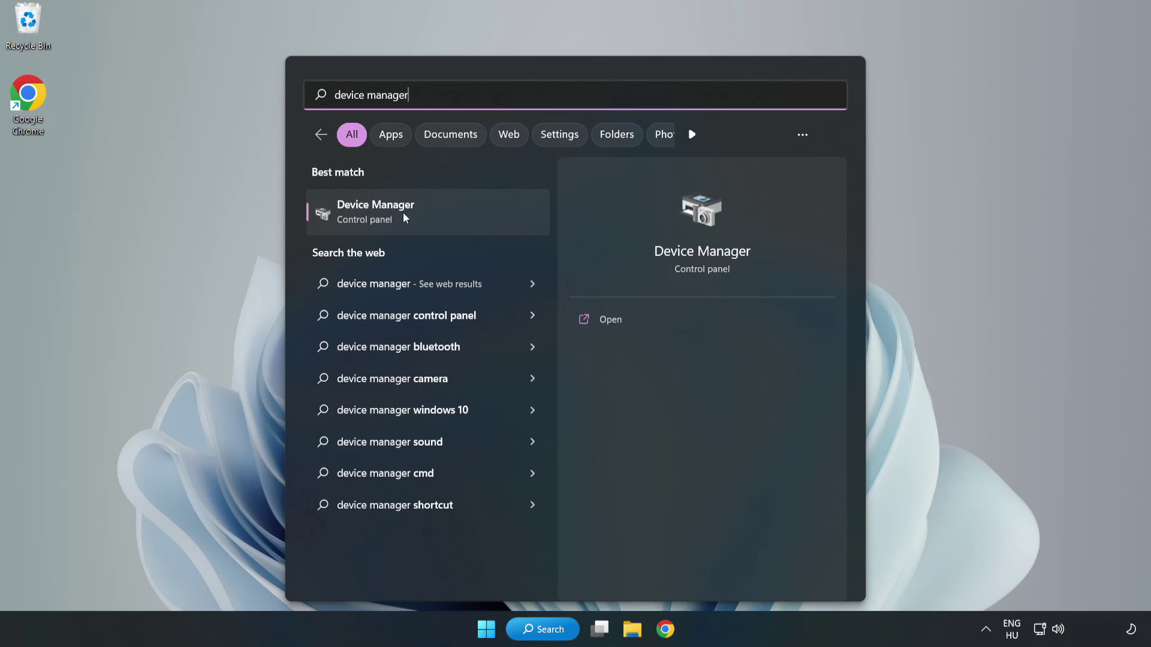
- Launch Device Manager, reposition its window, and expand Display adapters to select VMware SVGA 3D
{"action": "left_click", "coordinate": [430, 222]}
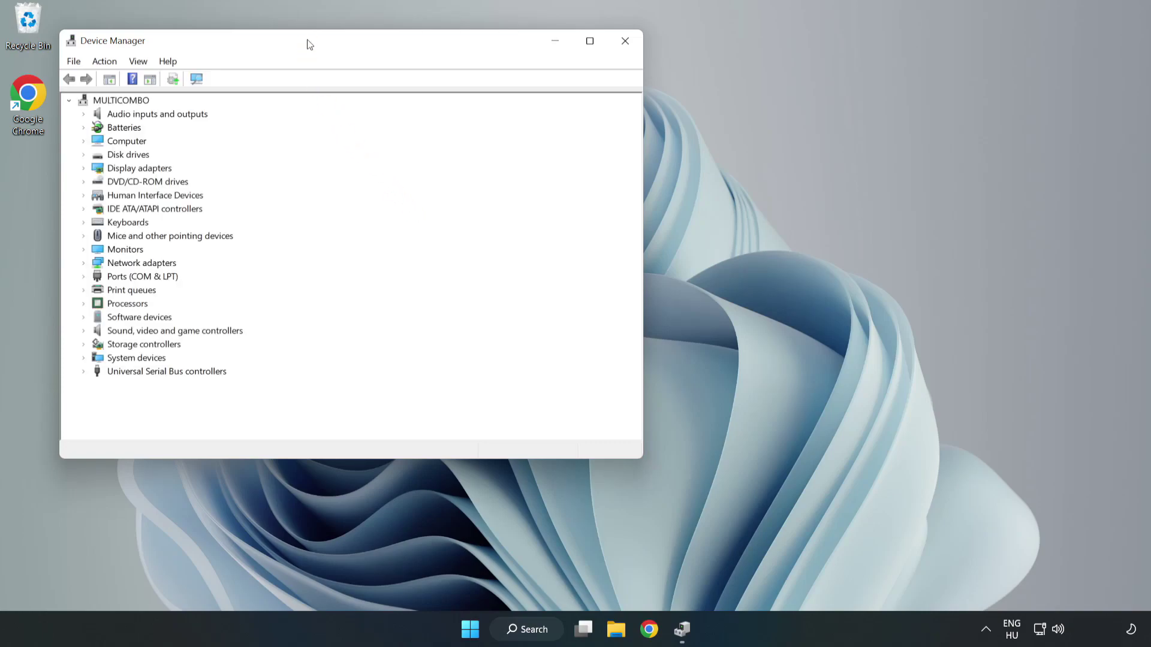
{"action": "left_click_drag", "start_coordinate": [307, 43], "coordinate": [512, 104]}
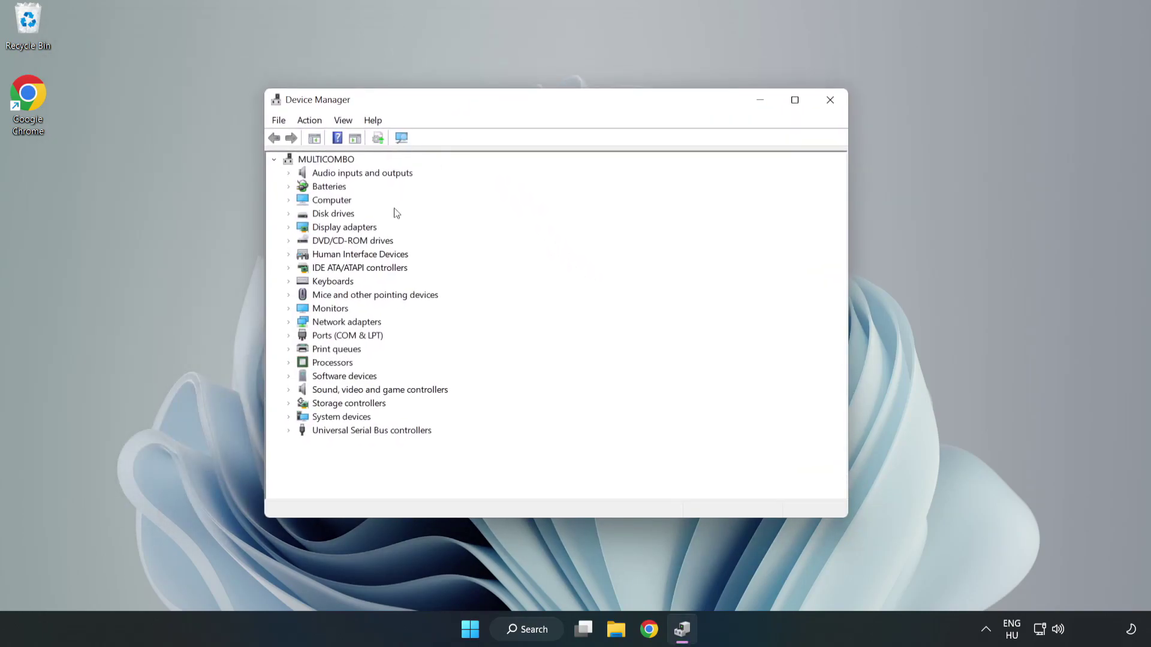
{"action": "left_click", "coordinate": [288, 230]}
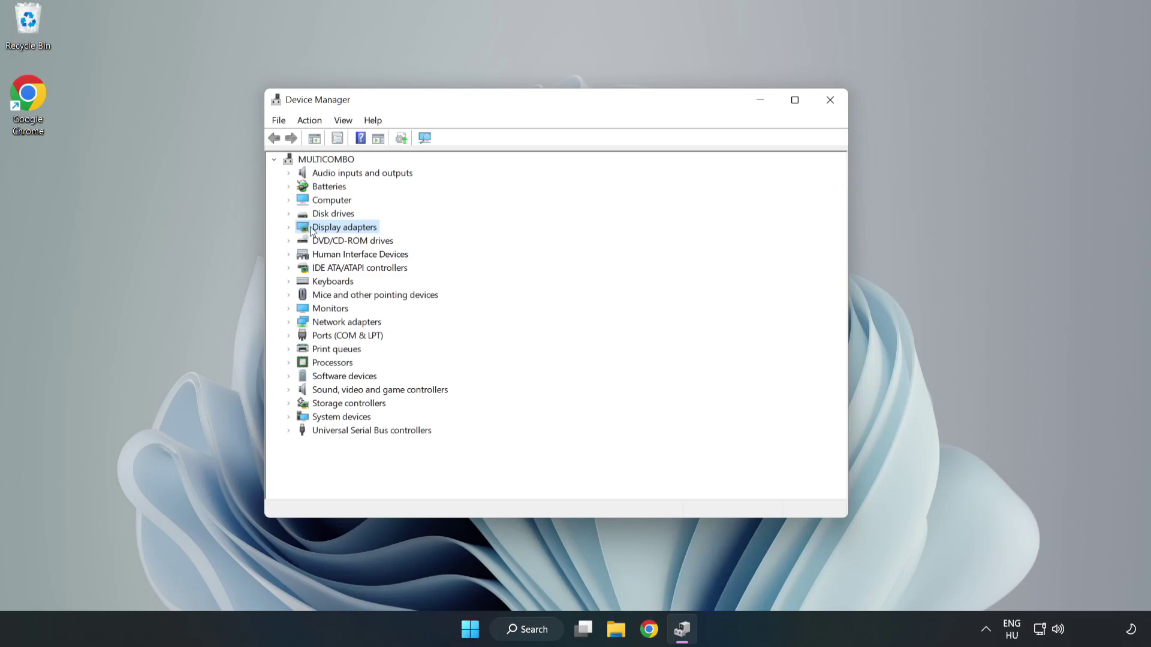
{"action": "left_click", "coordinate": [288, 229]}
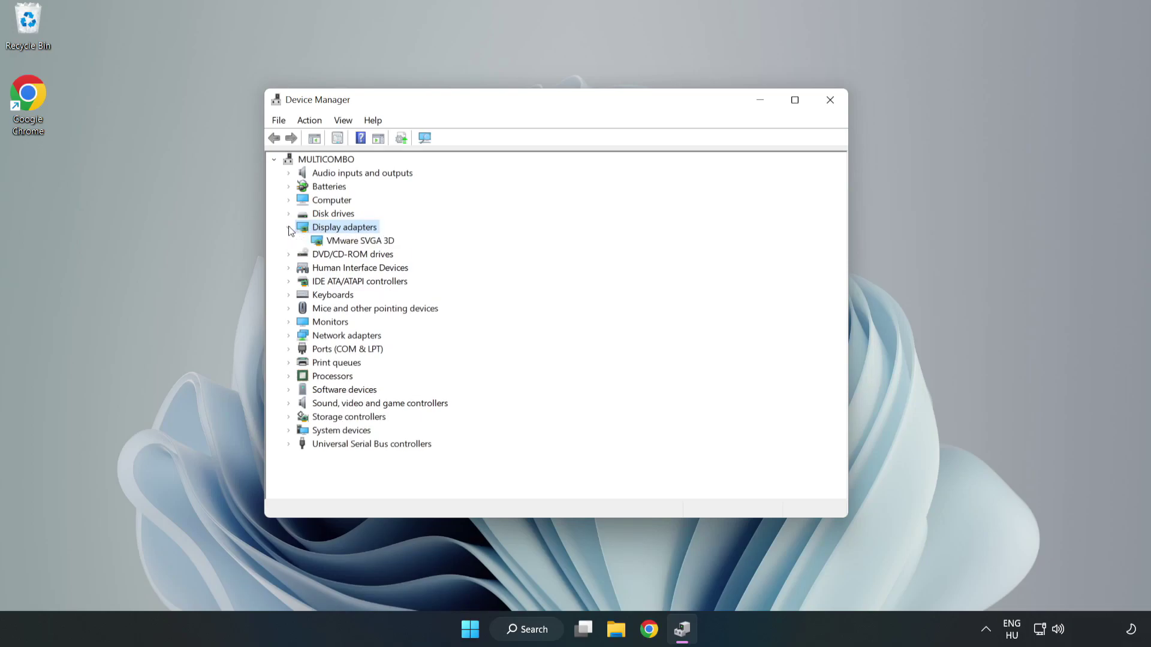
{"action": "left_click", "coordinate": [321, 241]}
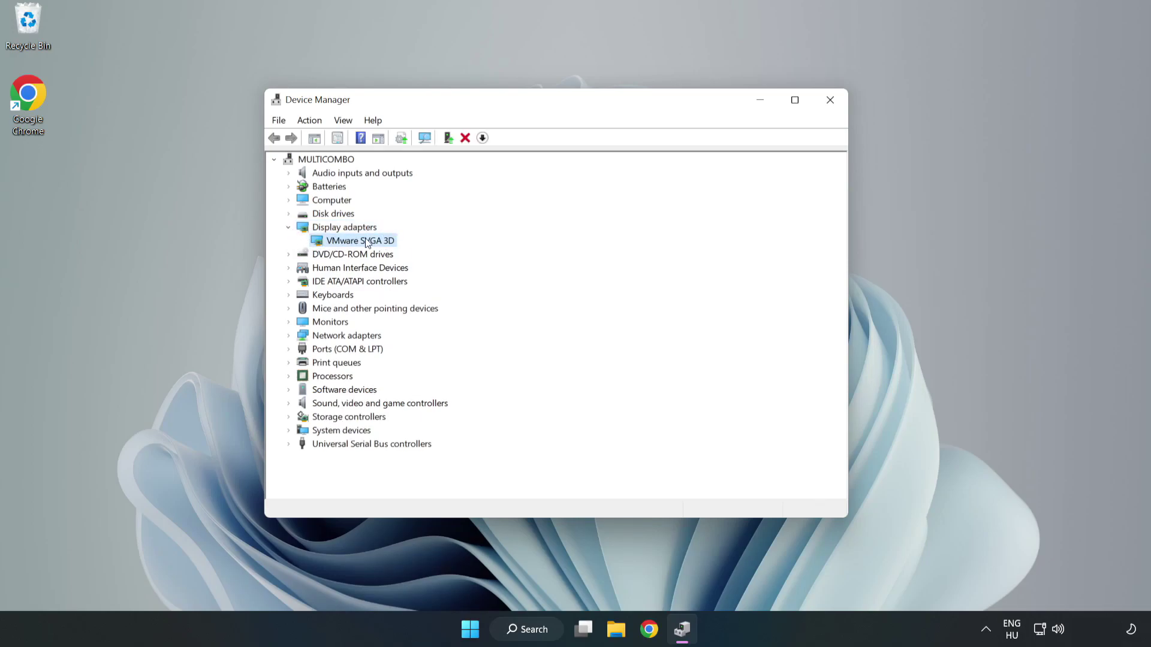
- Run an automatic driver update search for the VMware SVGA 3D adapter and close the result
{"action": "right_click", "coordinate": [358, 246]}
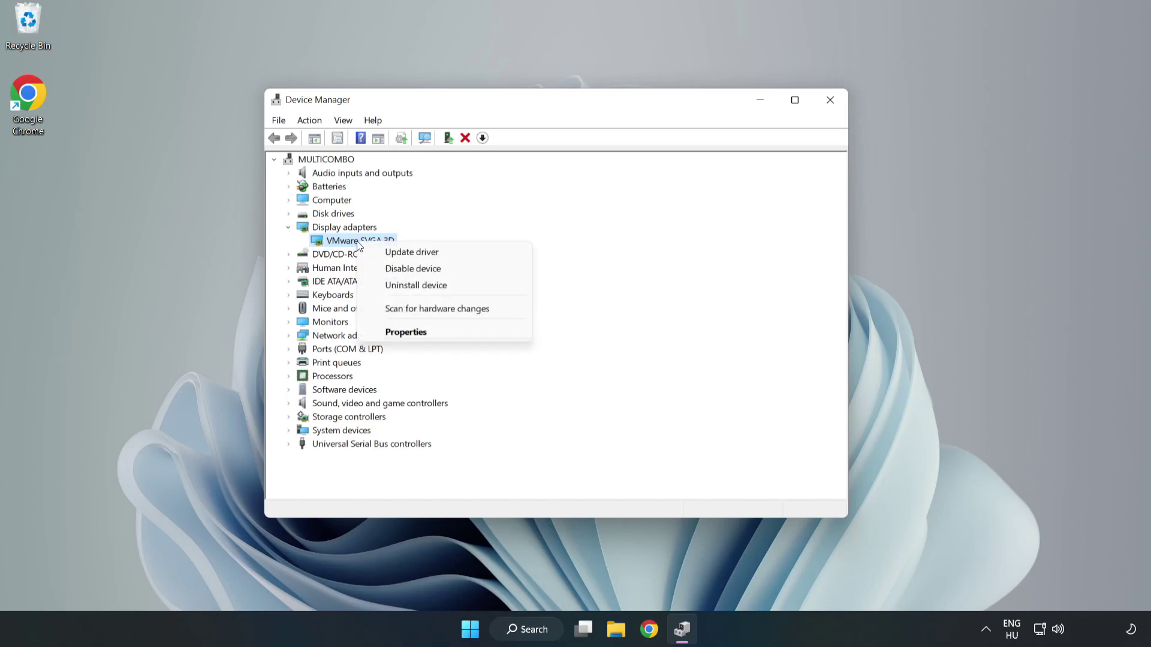
{"action": "left_click", "coordinate": [446, 258]}
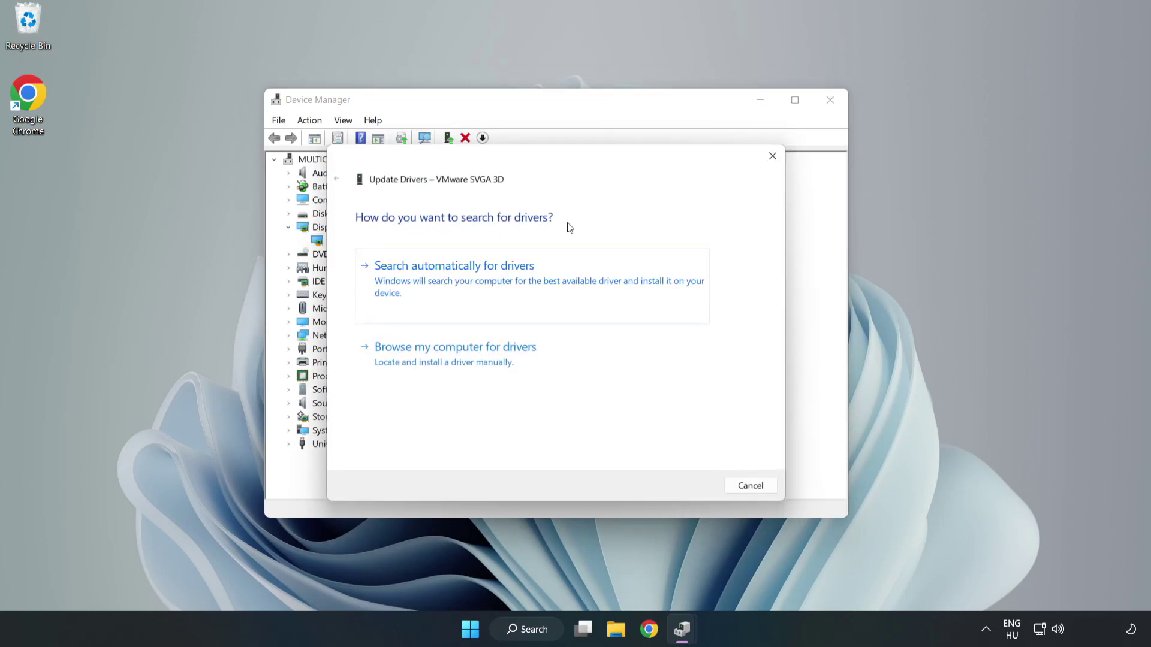
{"action": "left_click", "coordinate": [459, 280]}
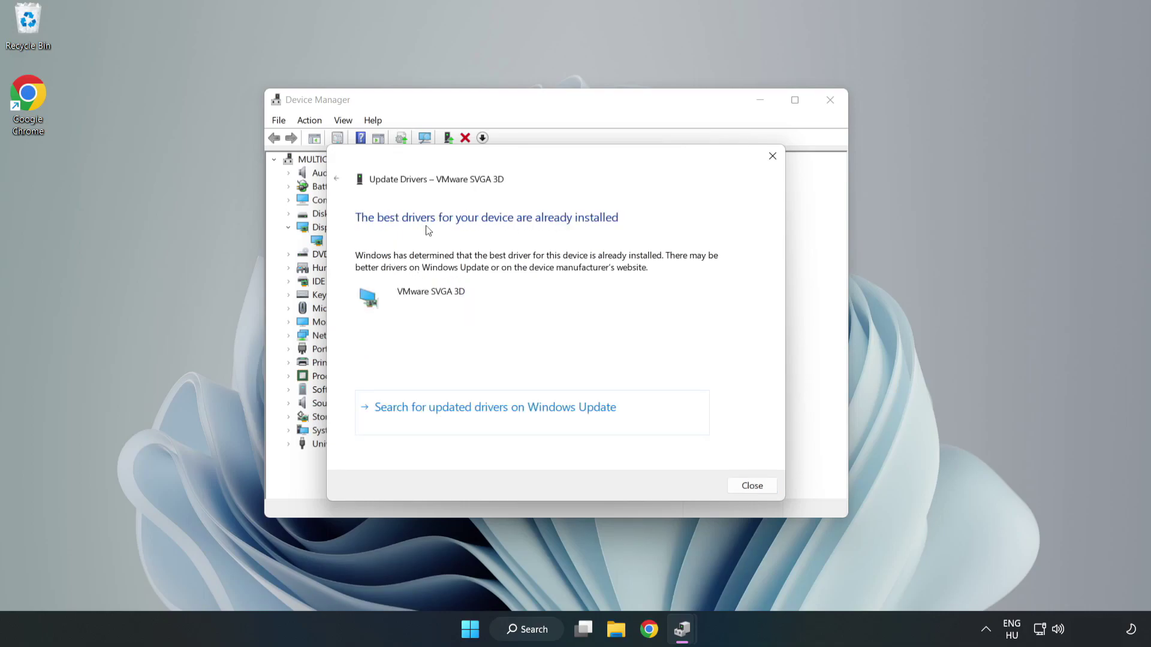
{"action": "left_click", "coordinate": [753, 486]}
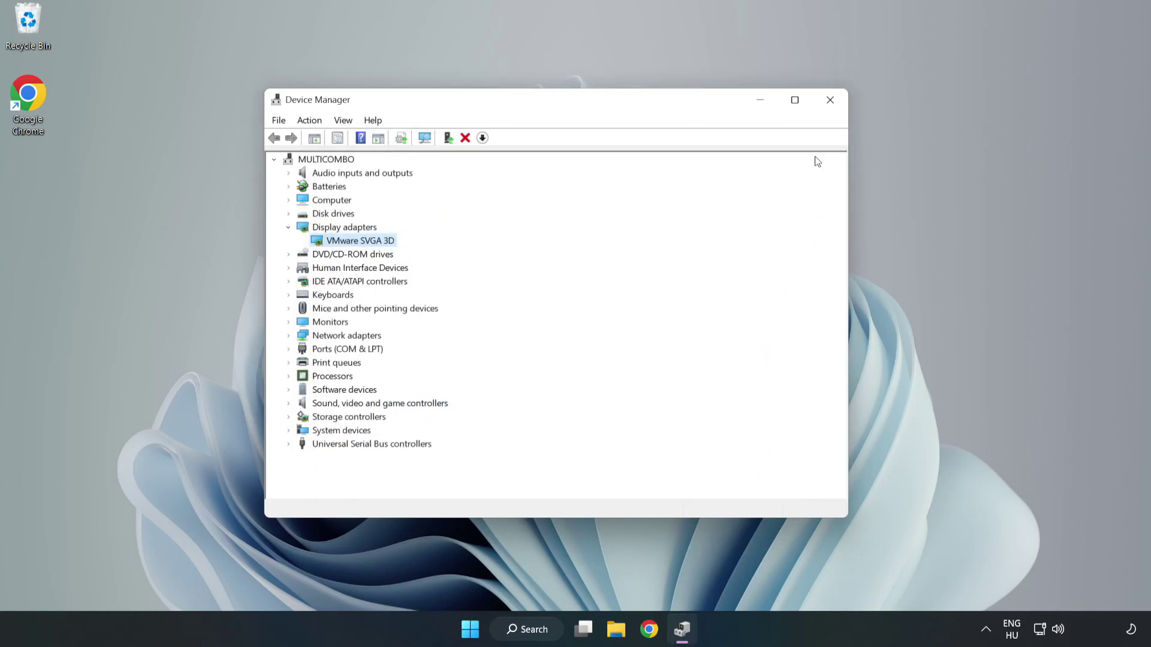
- Close Device Manager and search Windows for 'updates'
{"action": "left_click", "coordinate": [831, 104]}
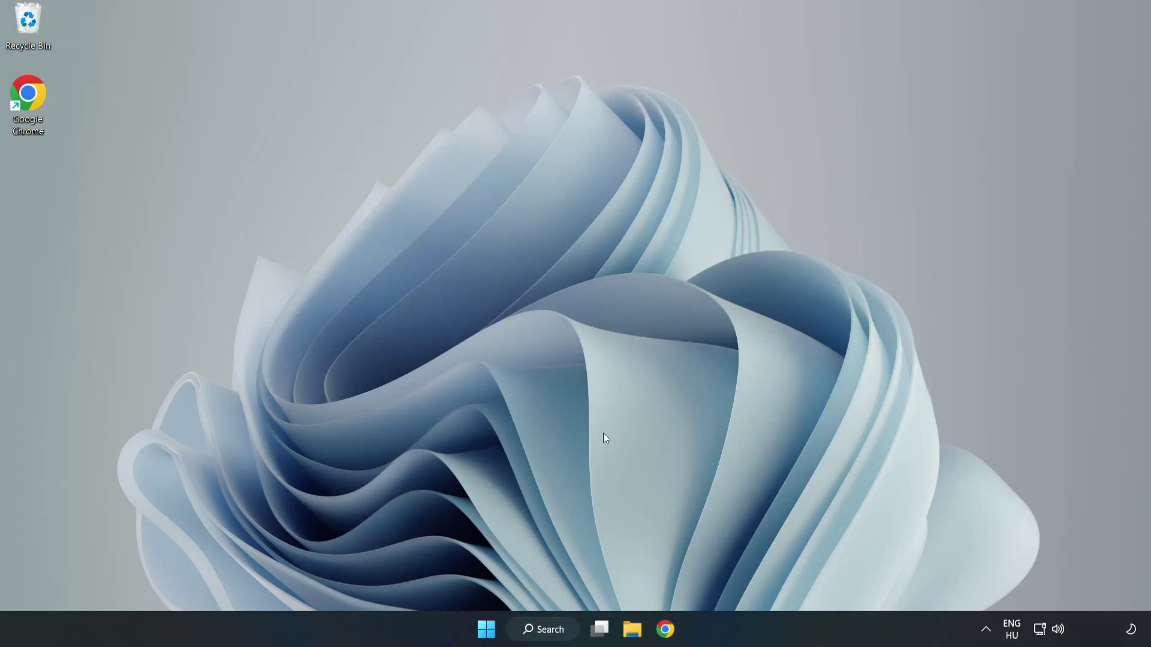
{"action": "left_click", "coordinate": [551, 629]}
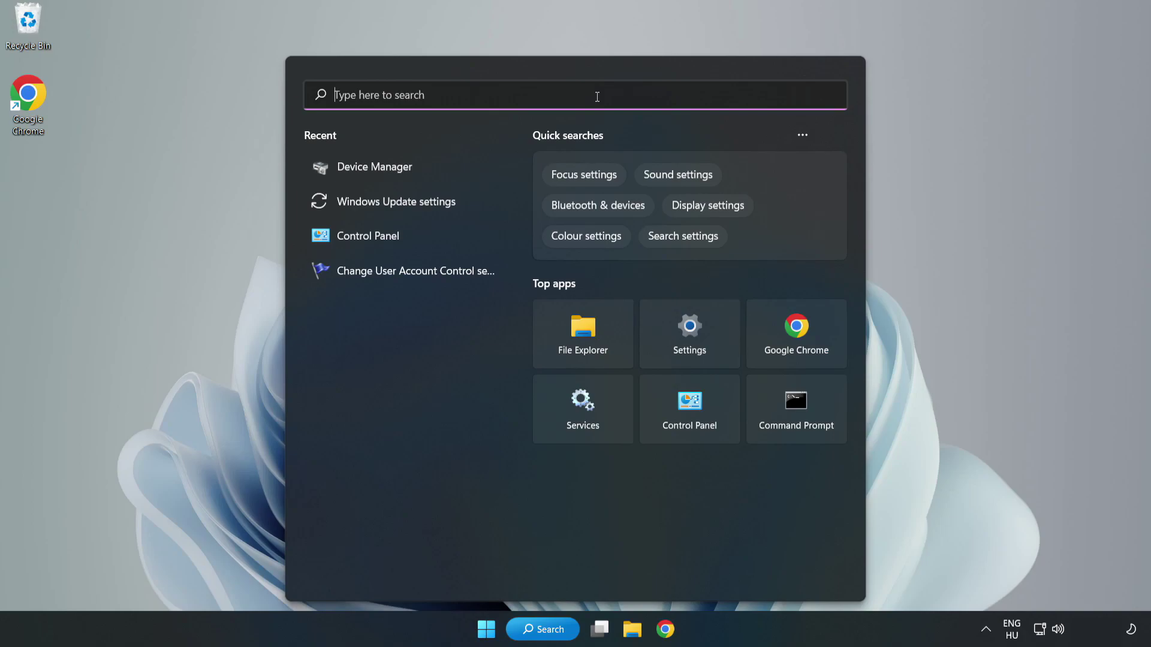
{"action": "type", "text": "updates"}
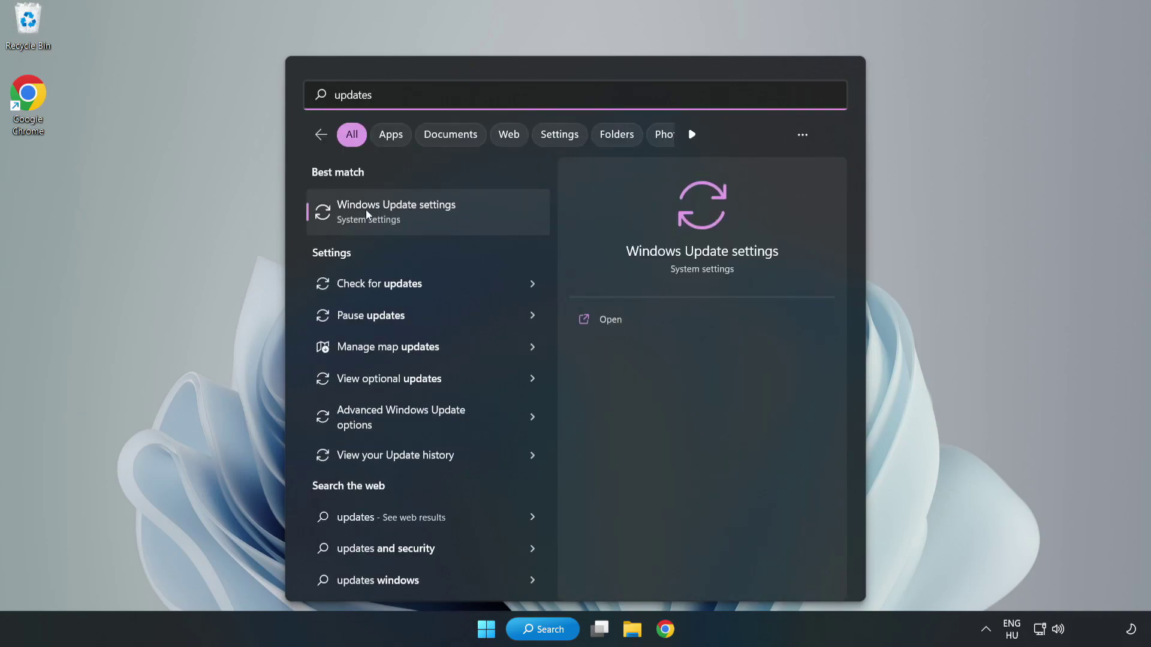
- Open Windows Update settings maximised, check for updates, then close Settings
{"action": "left_click", "coordinate": [411, 218]}
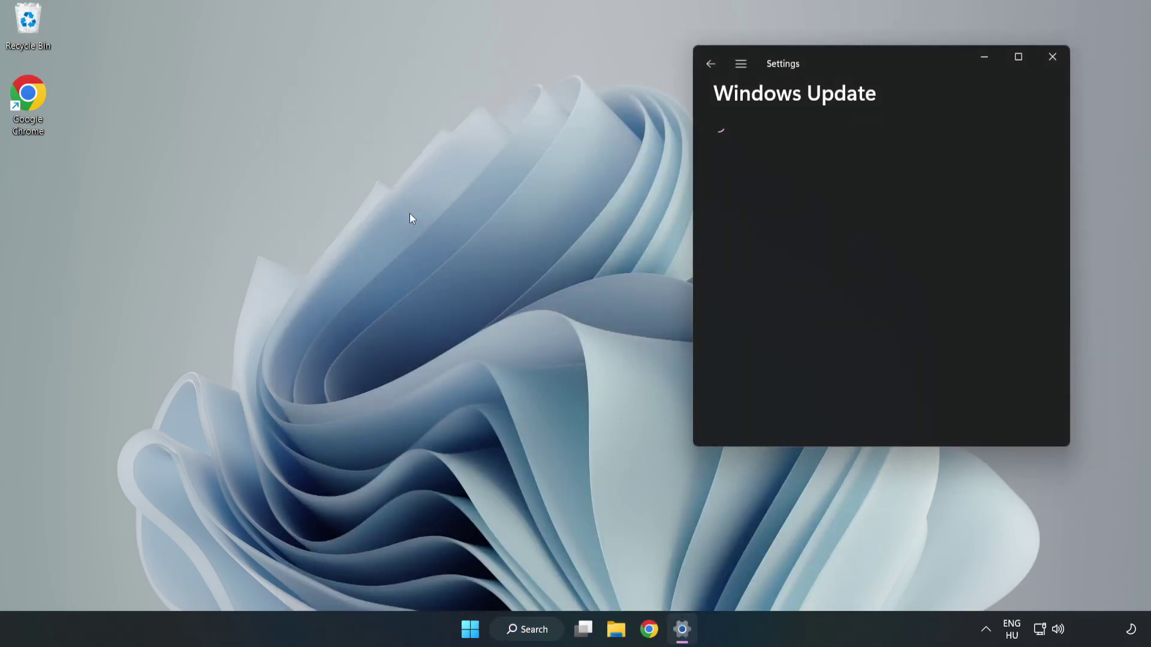
{"action": "left_click", "coordinate": [1018, 56]}
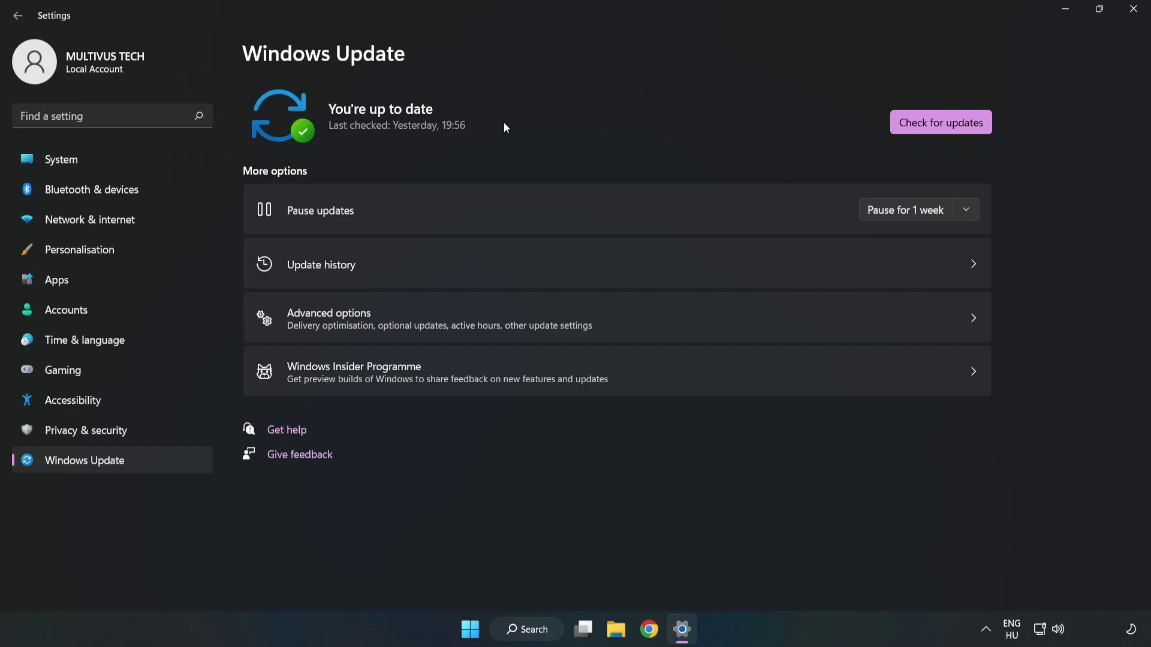
{"action": "left_click", "coordinate": [945, 125]}
{"action": "left_click", "coordinate": [1134, 8]}
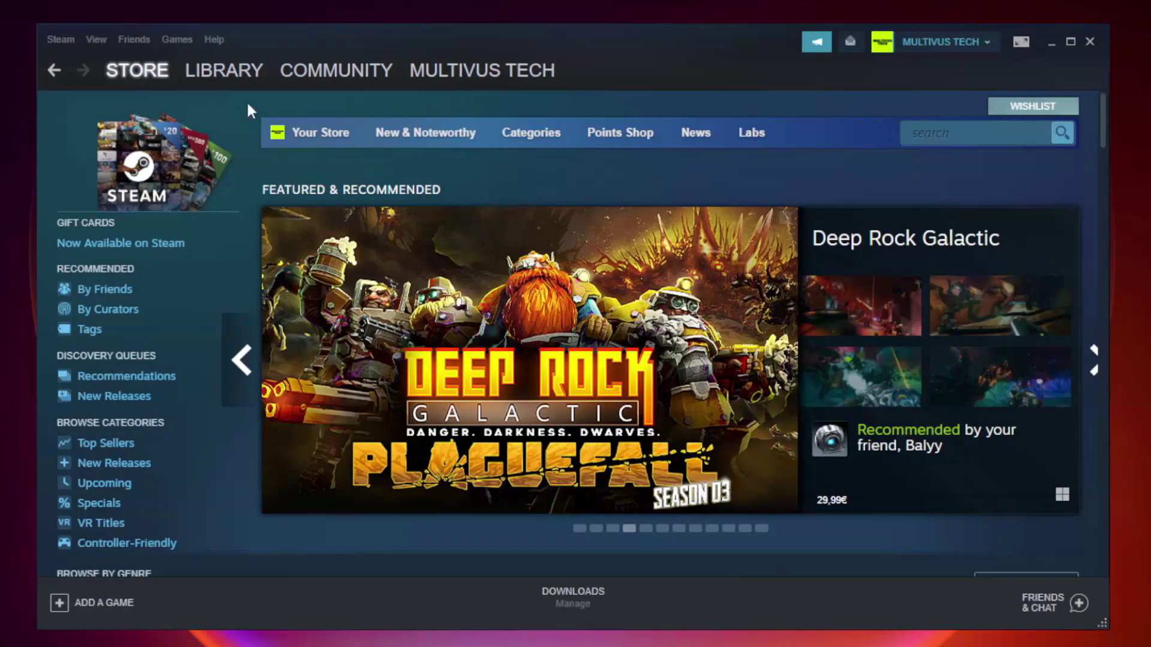
- Switch Steam to the Library and bring up the context menu for YOUR NOT WORKING GAME
{"action": "mouse_move", "coordinate": [225, 70]}
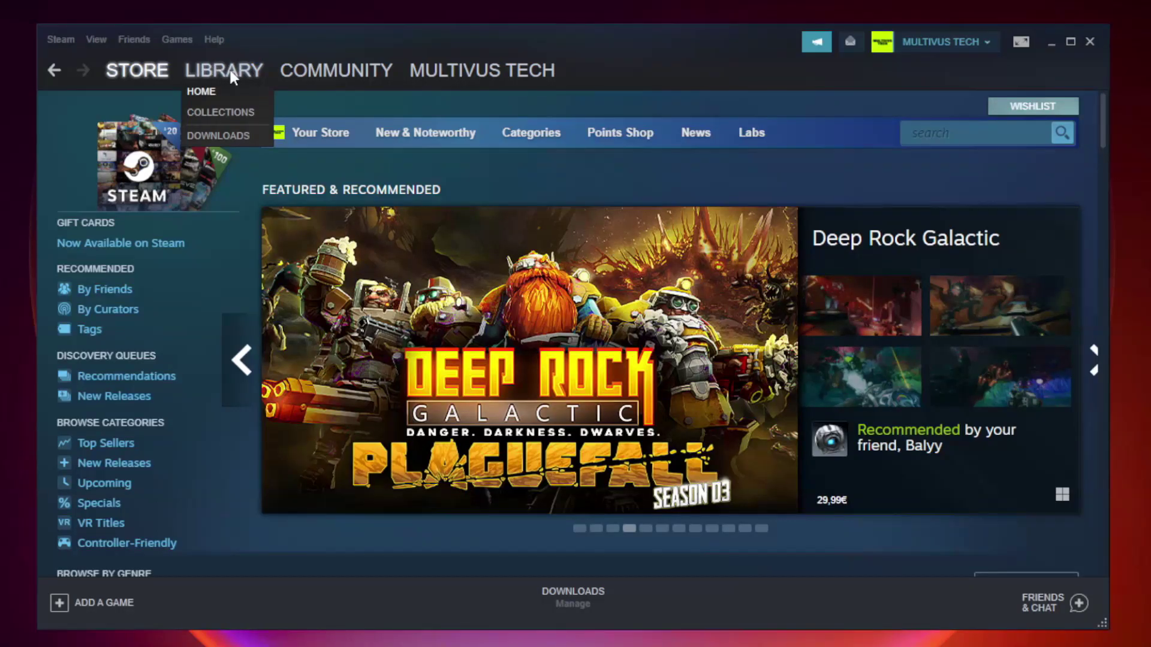
{"action": "left_click", "coordinate": [233, 78]}
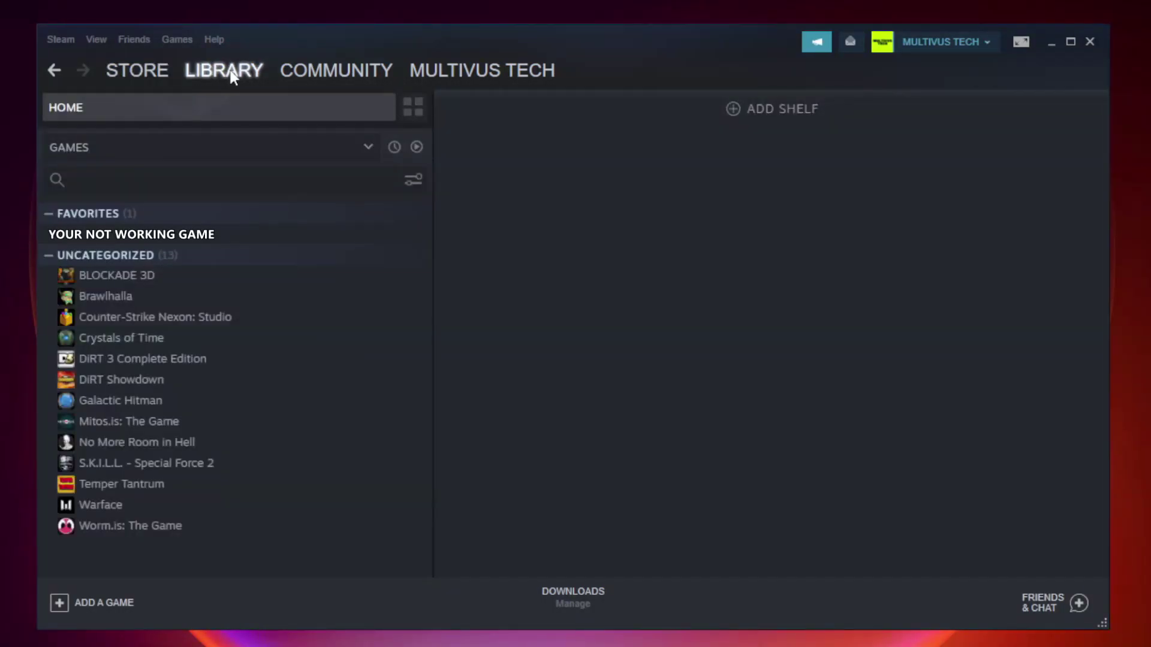
{"action": "right_click", "coordinate": [248, 239]}
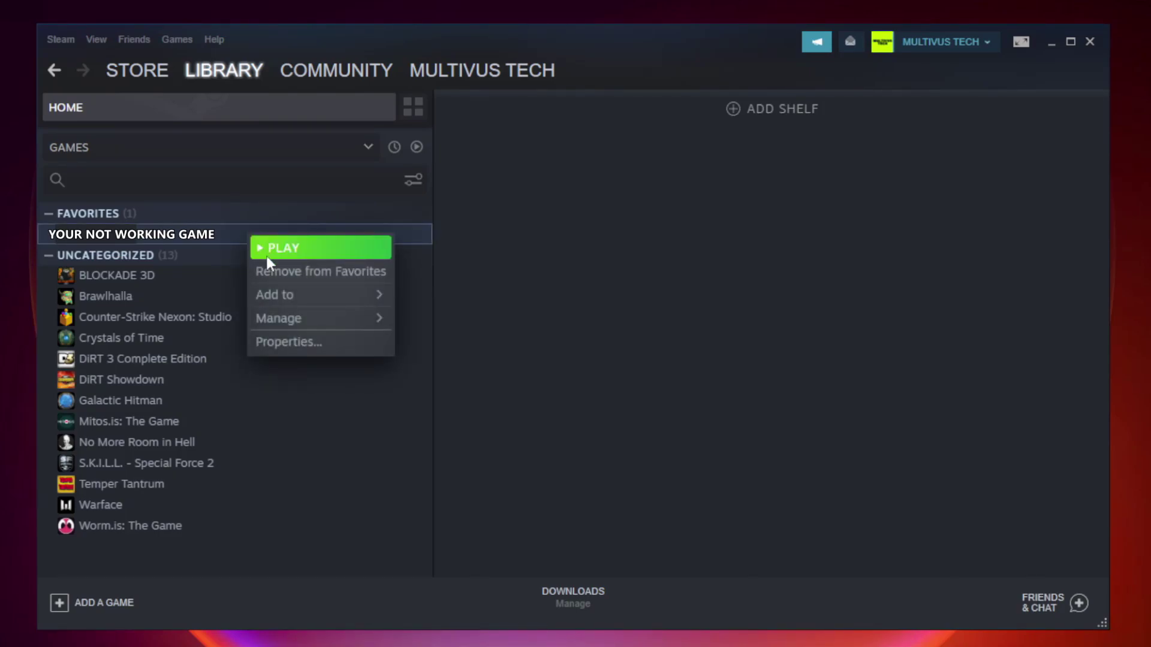
- Verify the integrity of Unturned's game files from its Local Files properties
{"action": "left_click", "coordinate": [317, 340]}
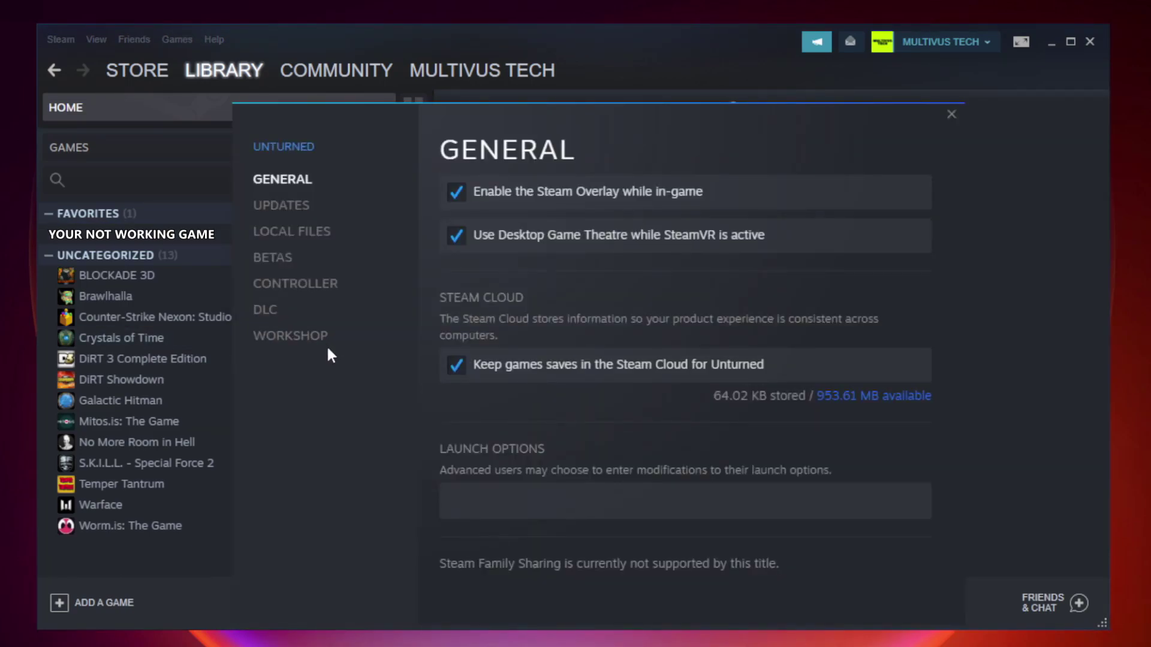
{"action": "left_click", "coordinate": [304, 234]}
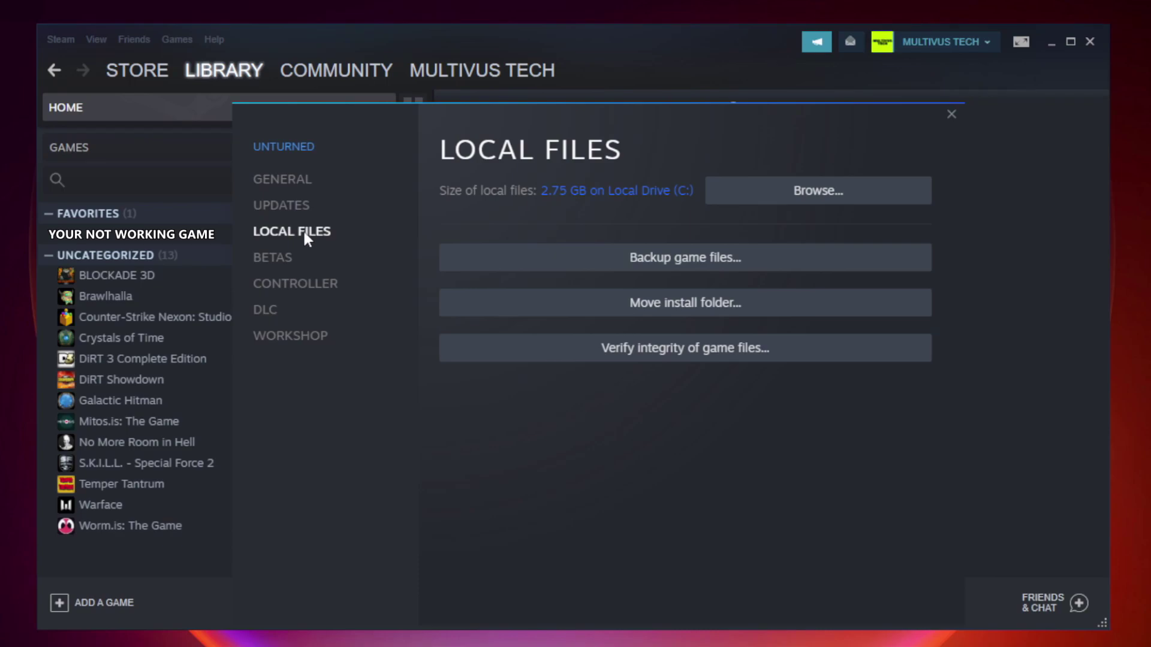
{"action": "left_click", "coordinate": [695, 354]}
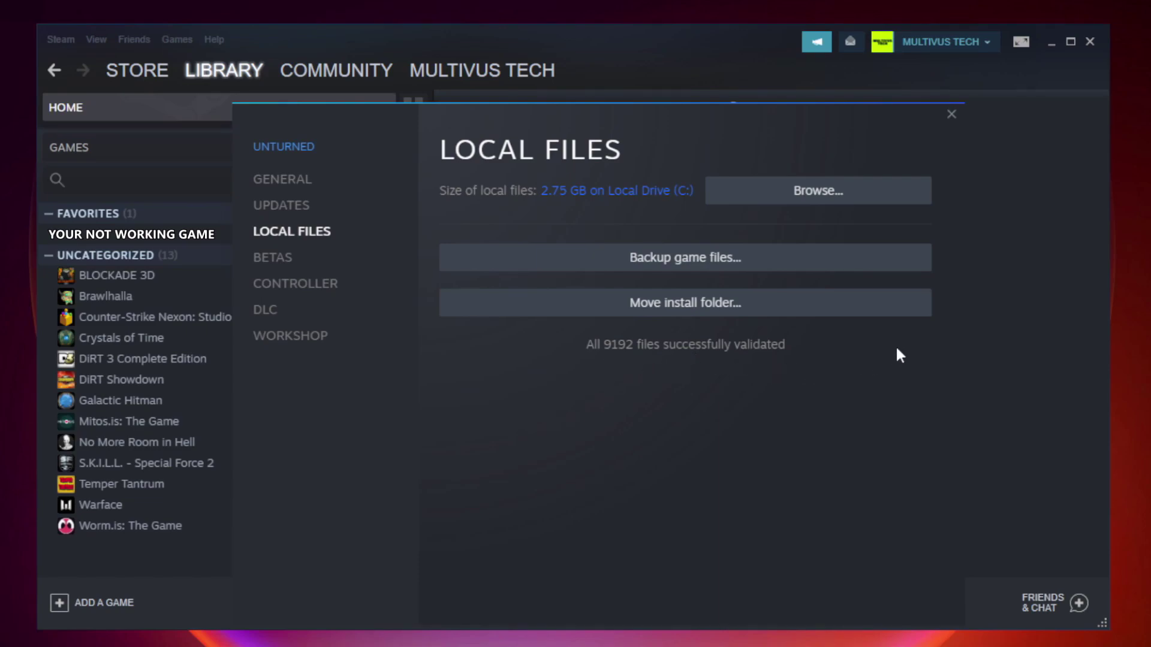
- Browse to the game's install folder and right-click the YOUR NOT WORKING GAME shortcut
{"action": "left_click", "coordinate": [821, 204]}
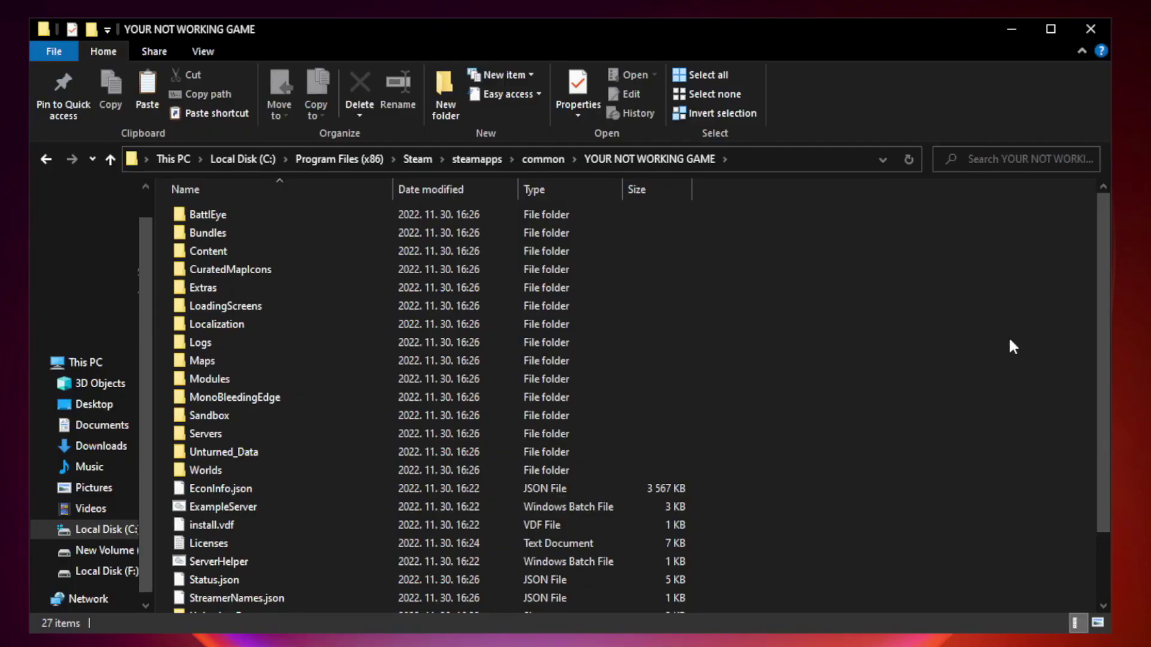
{"action": "left_click_drag", "start_coordinate": [1105, 314], "coordinate": [1106, 413]}
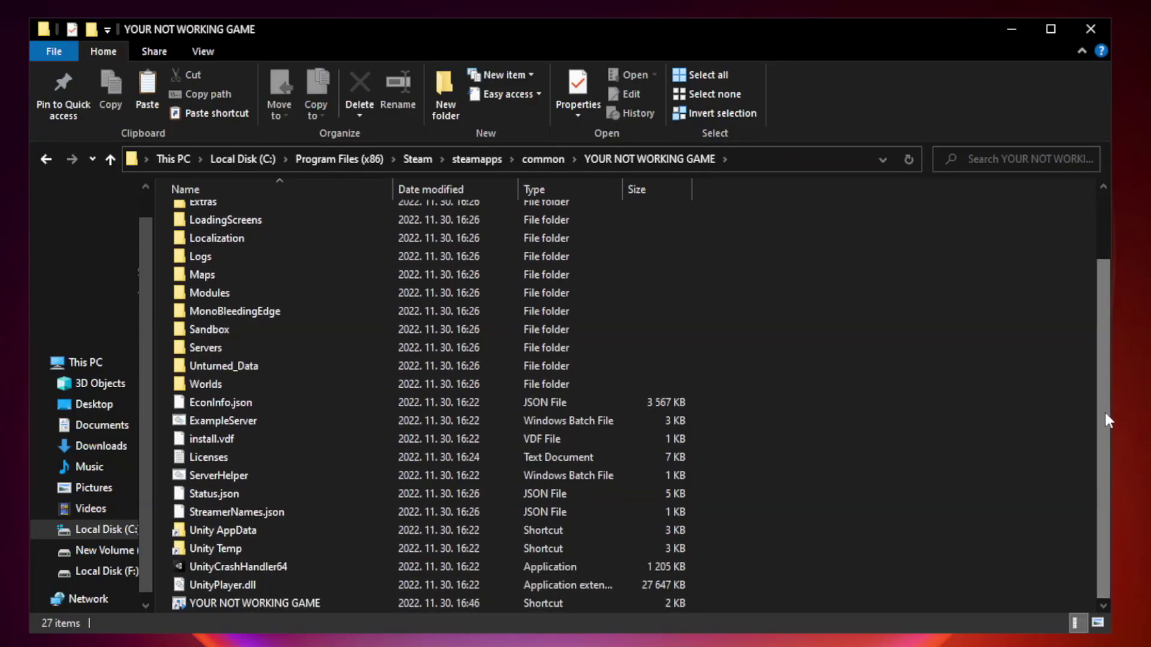
{"action": "left_click", "coordinate": [458, 603]}
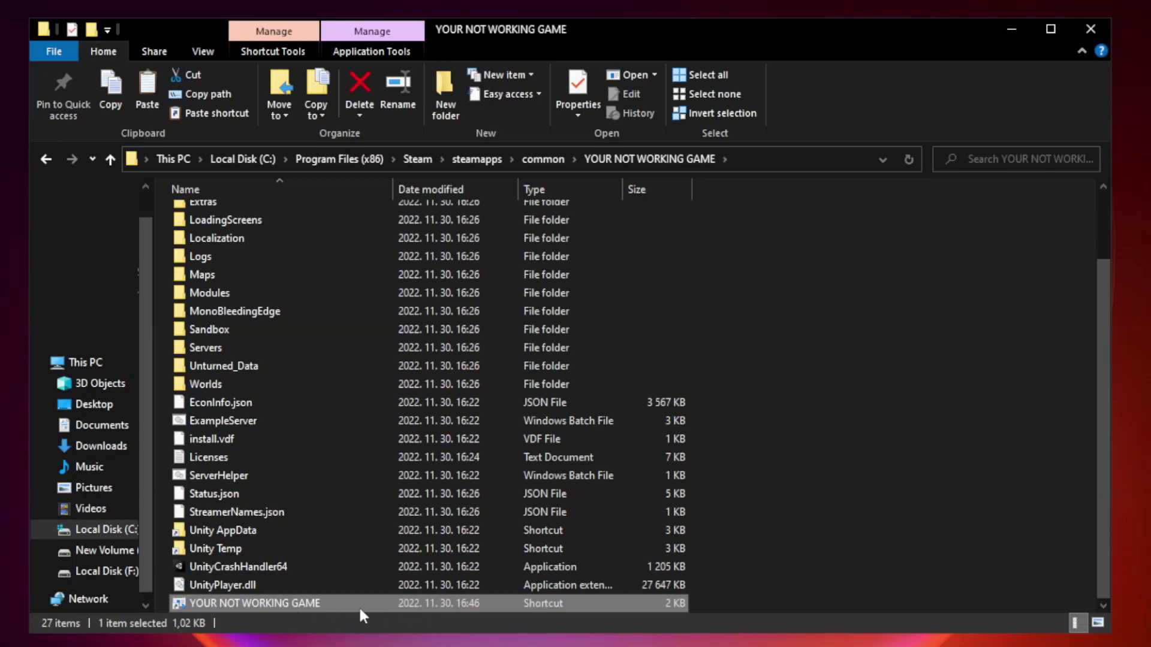
{"action": "right_click", "coordinate": [390, 603]}
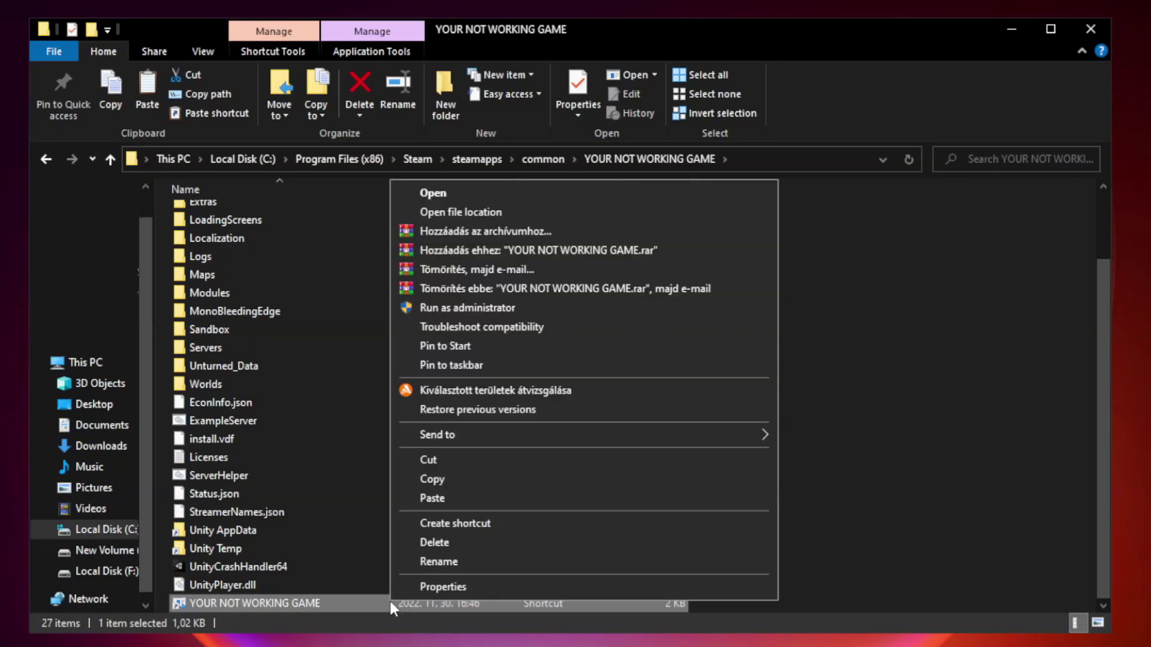
- Open the game shortcut's Properties and move the dialog up to reveal its bottom
{"action": "left_click", "coordinate": [580, 588]}
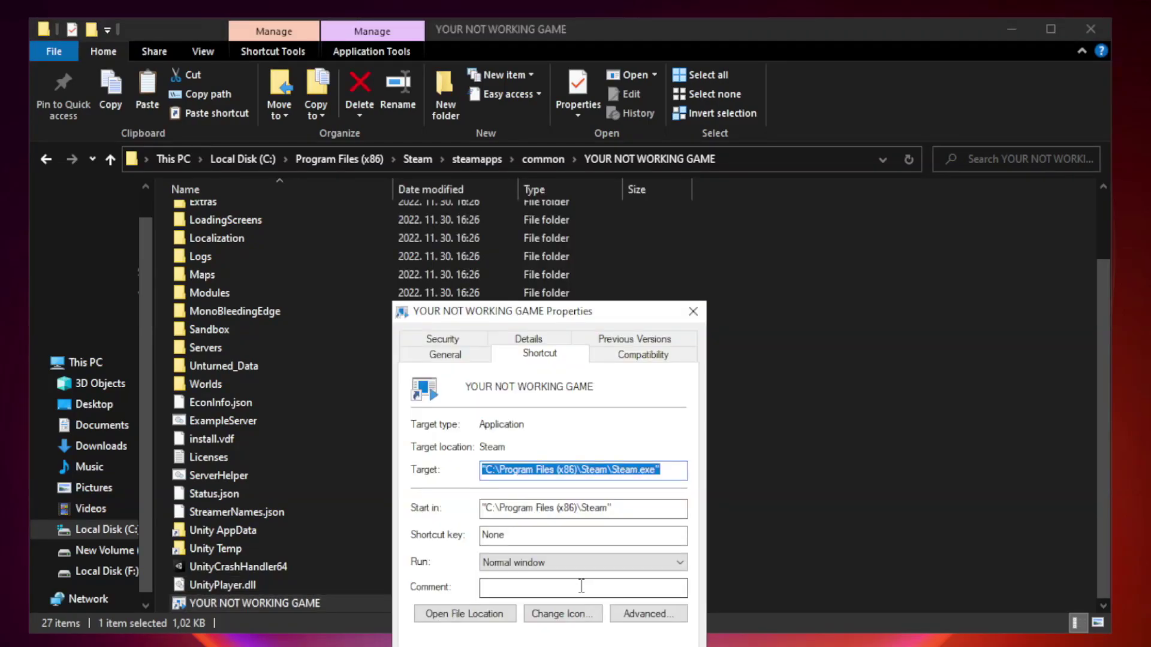
{"action": "left_click_drag", "start_coordinate": [572, 316], "coordinate": [571, 133]}
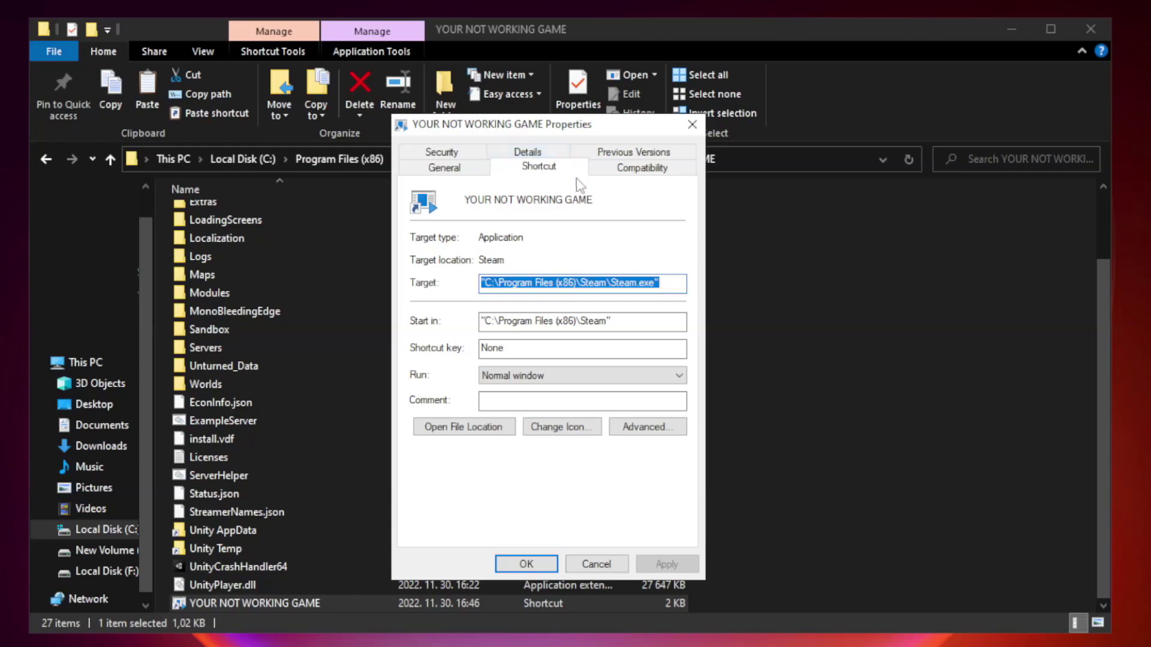
- Set the shortcut to Windows 8 compatibility, disable fullscreen optimizations, run as administrator, and apply
{"action": "left_click", "coordinate": [638, 171]}
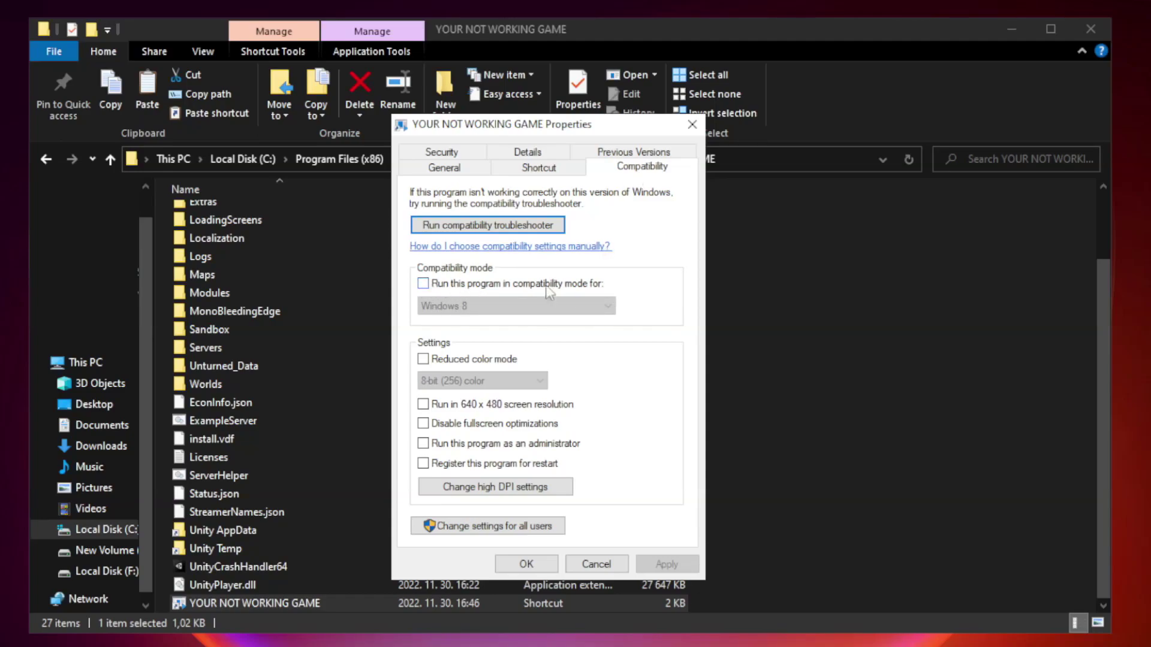
{"action": "left_click", "coordinate": [459, 288]}
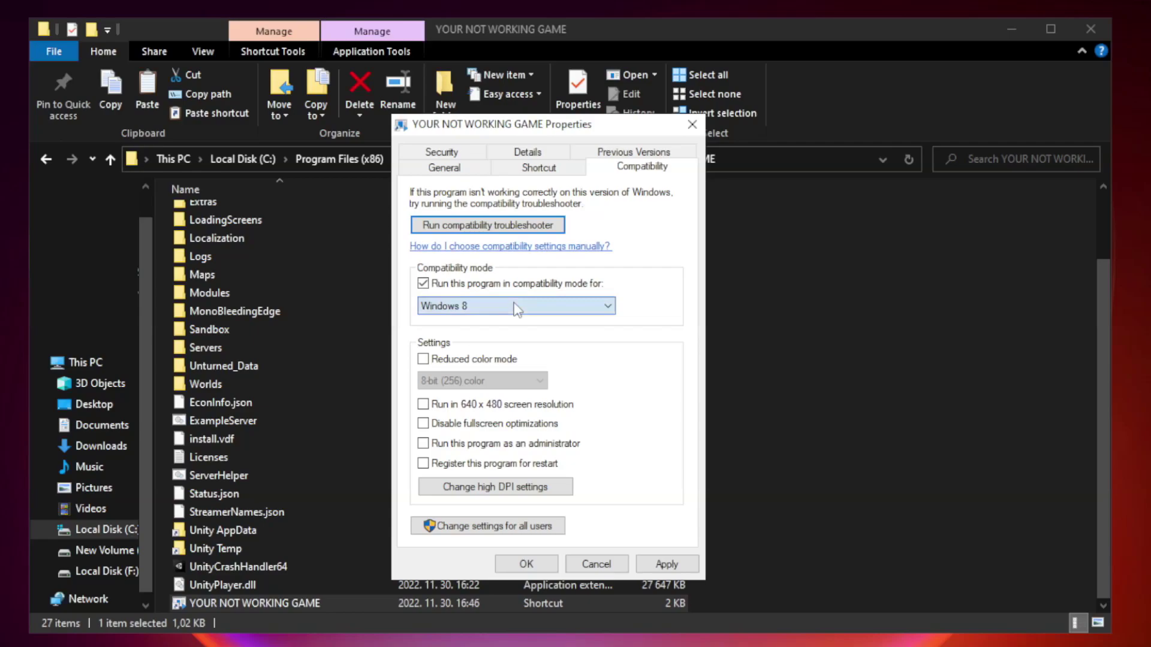
{"action": "left_click", "coordinate": [479, 304]}
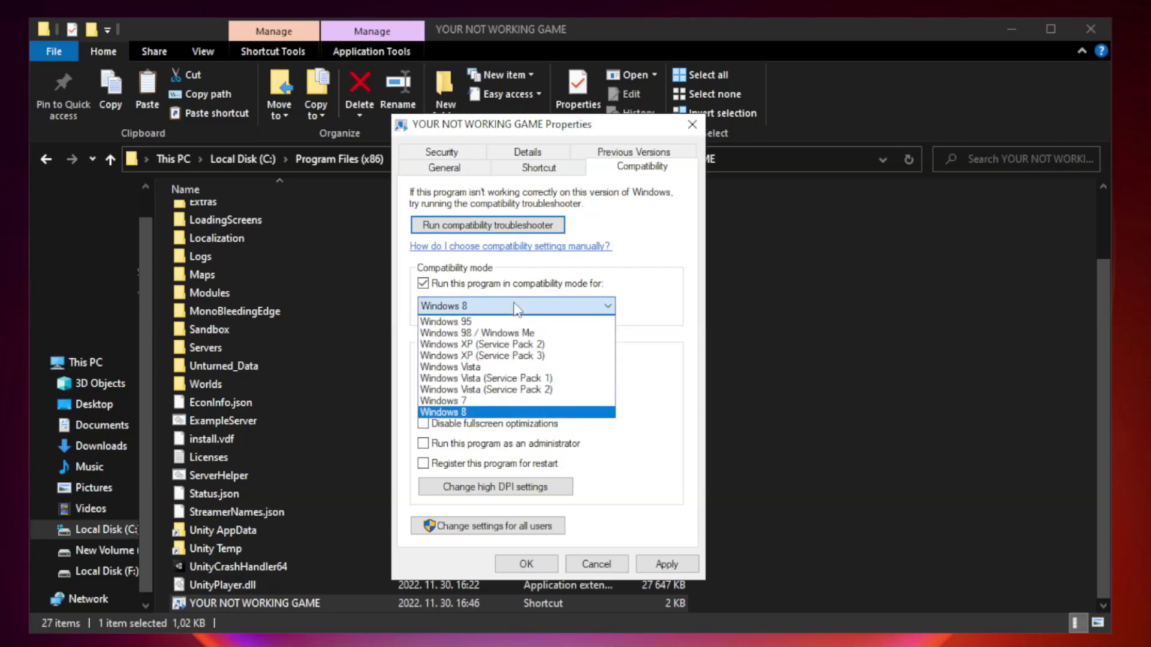
{"action": "left_click", "coordinate": [487, 413]}
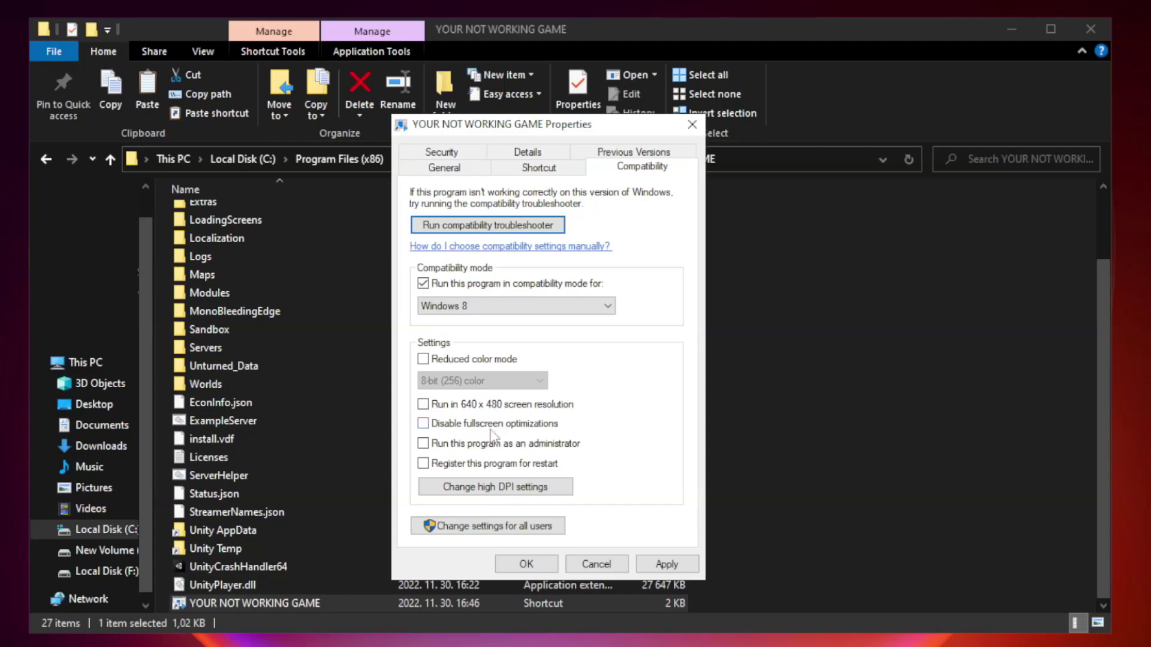
{"action": "left_click", "coordinate": [451, 427]}
{"action": "left_click", "coordinate": [454, 449]}
{"action": "left_click", "coordinate": [666, 566]}
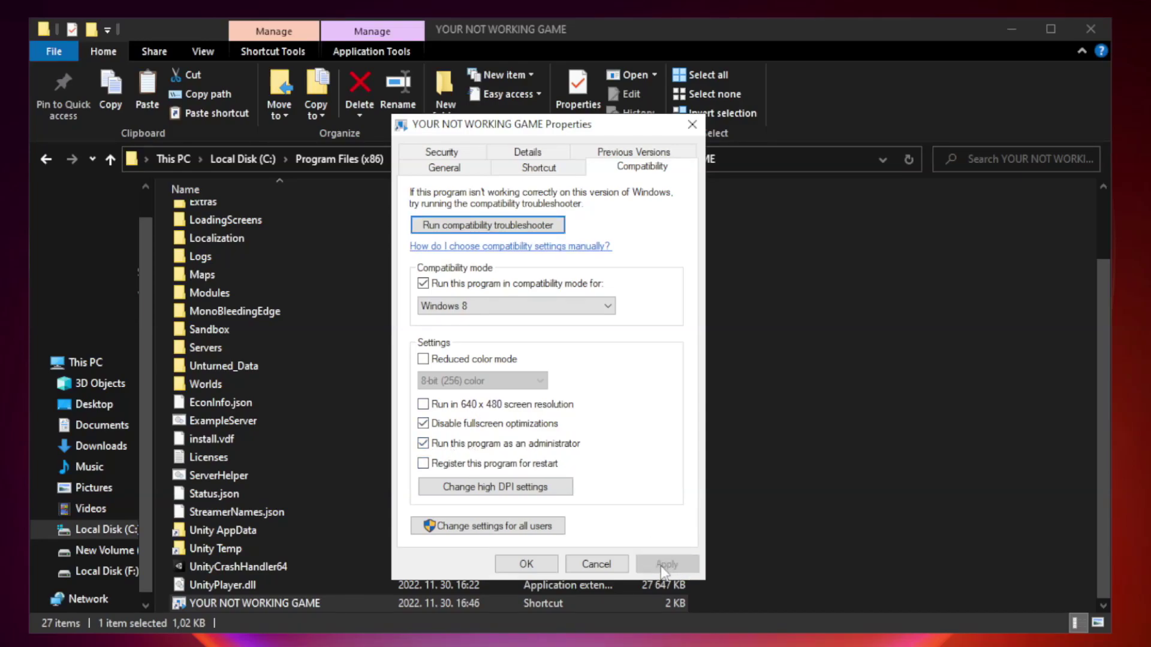
{"action": "left_click", "coordinate": [525, 565]}
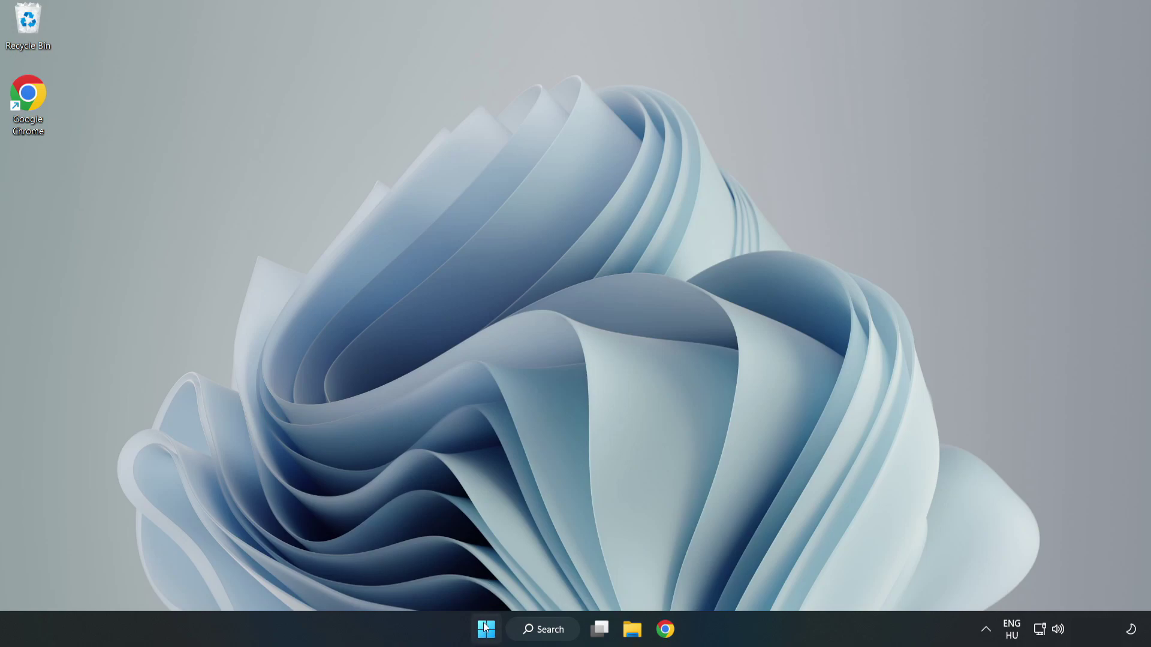
- Launch Task Manager from the Start button's right-click menu
{"action": "right_click", "coordinate": [490, 633]}
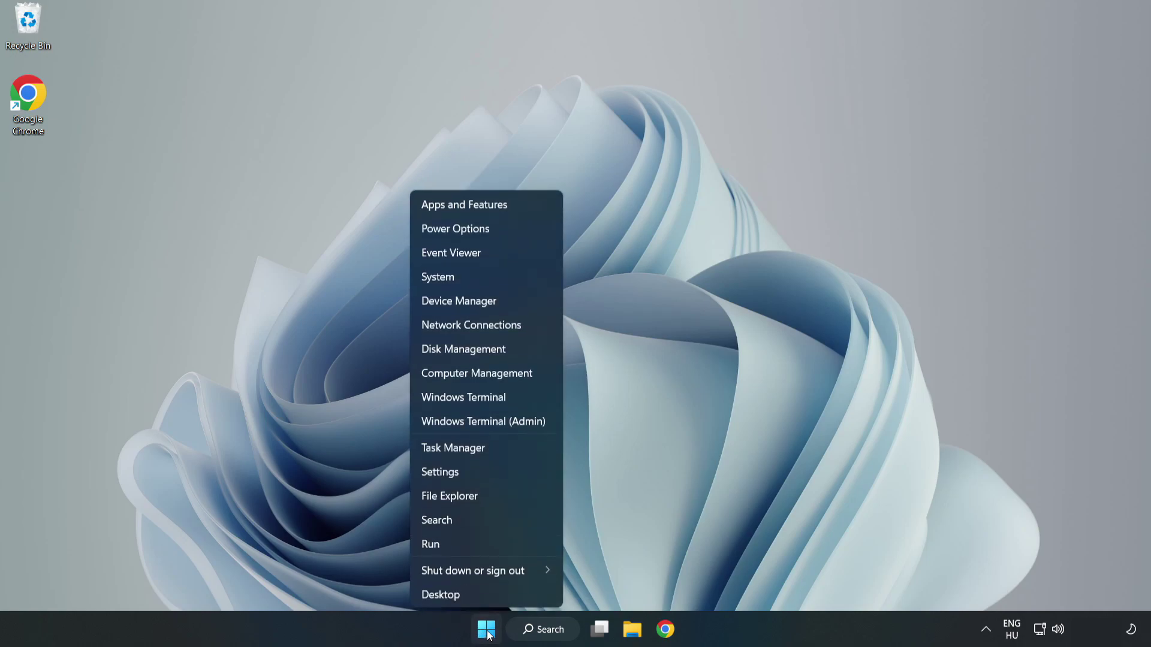
{"action": "left_click", "coordinate": [485, 449]}
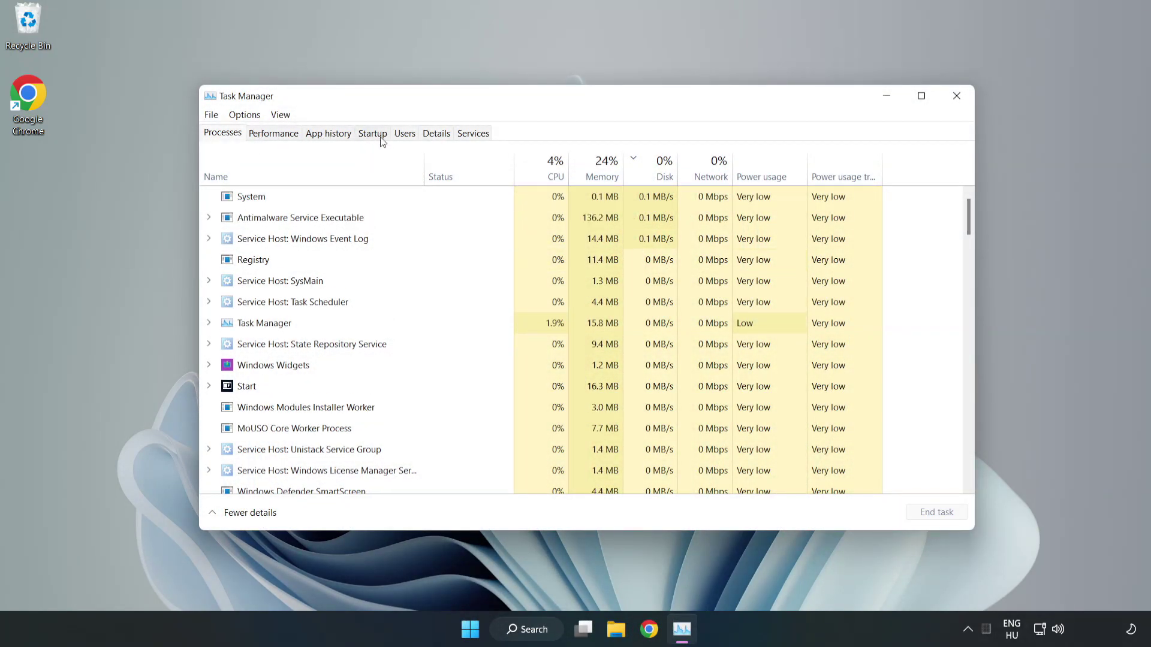
- Disable Cortana, Microsoft Edge, Microsoft Teams and Phone Link at startup, then close Task Manager
{"action": "left_click", "coordinate": [374, 137]}
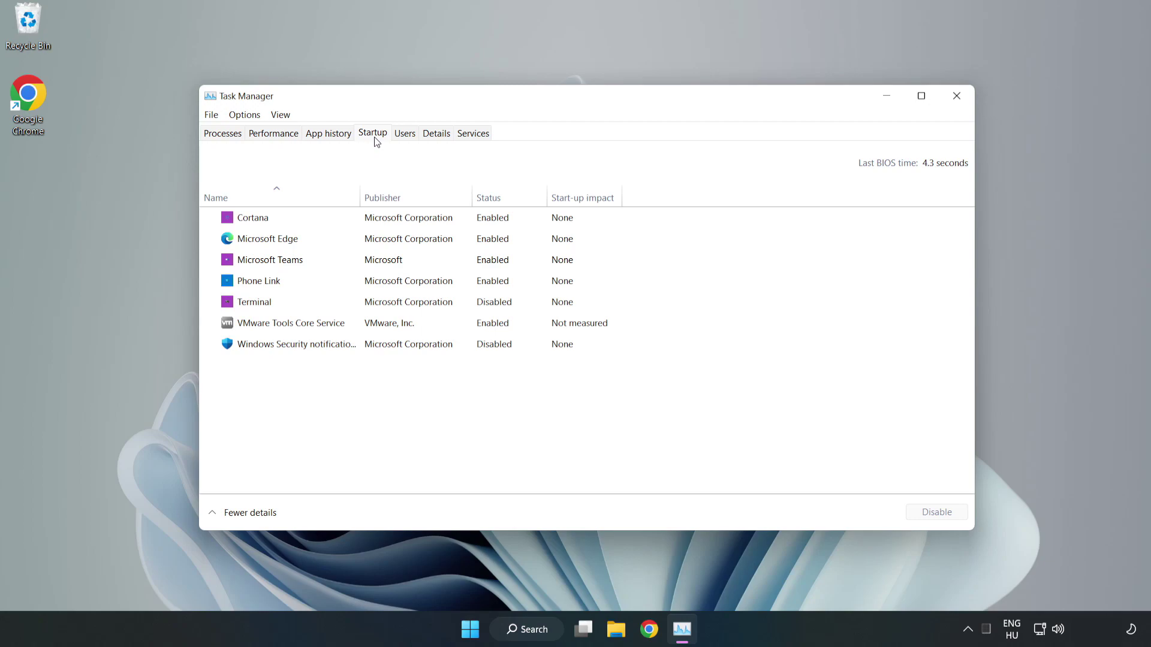
{"action": "left_click", "coordinate": [398, 227]}
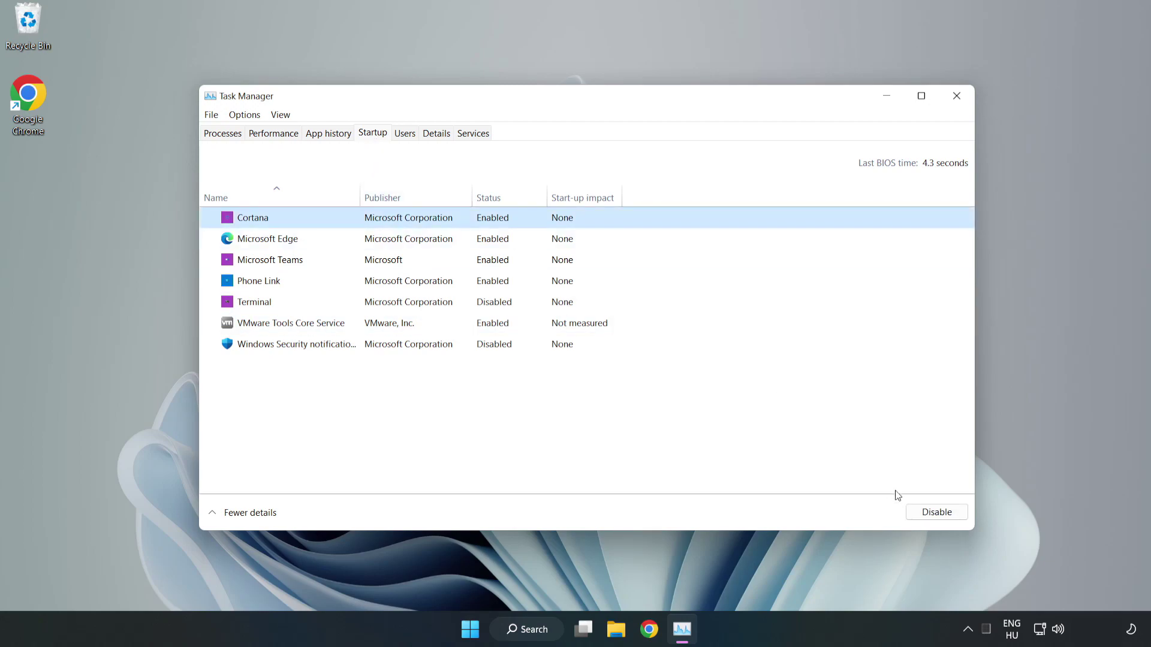
{"action": "left_click", "coordinate": [920, 512]}
{"action": "left_click", "coordinate": [504, 238]}
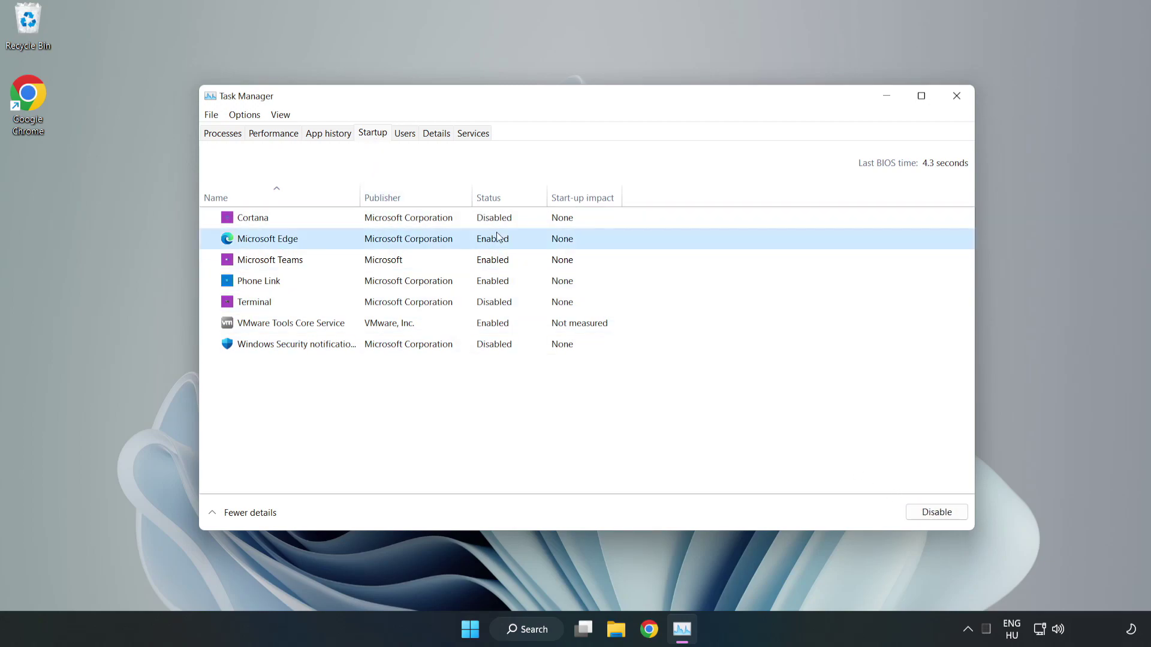
{"action": "left_click", "coordinate": [921, 511]}
{"action": "left_click", "coordinate": [398, 264]}
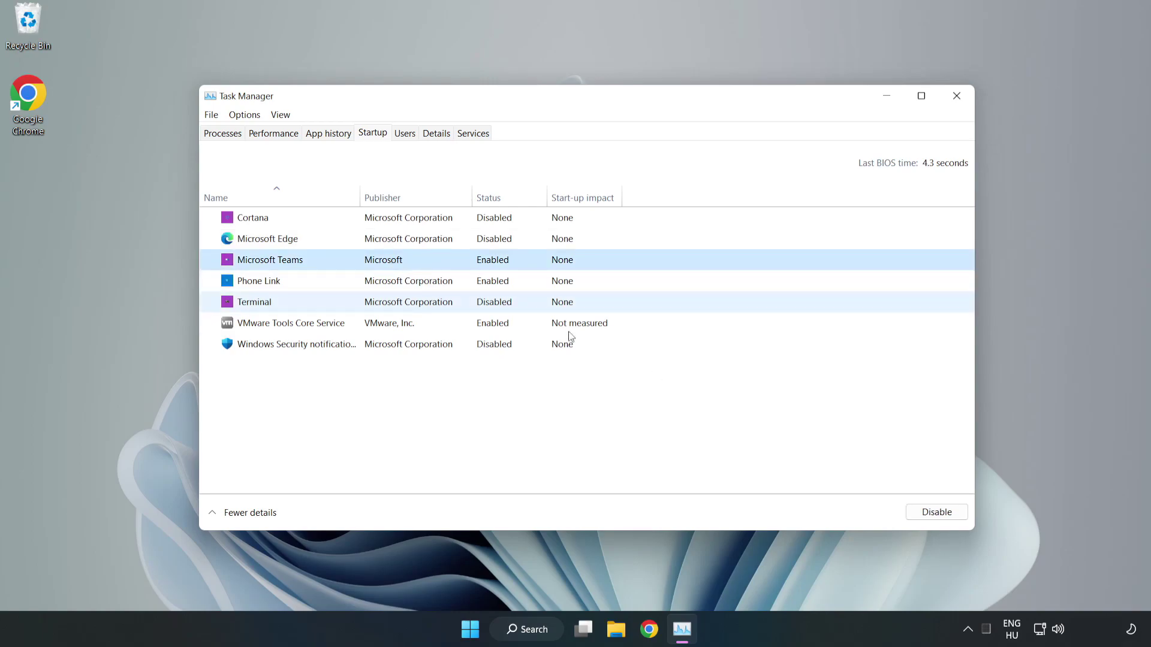
{"action": "left_click", "coordinate": [930, 514]}
{"action": "left_click", "coordinate": [385, 285]}
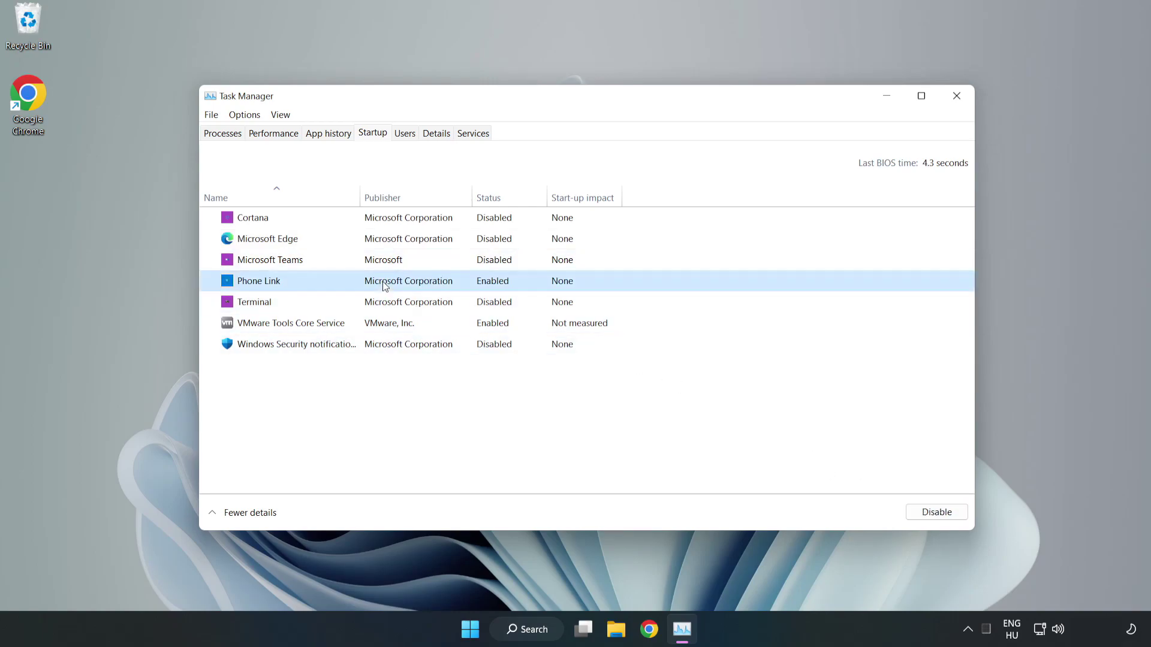
{"action": "left_click", "coordinate": [922, 514]}
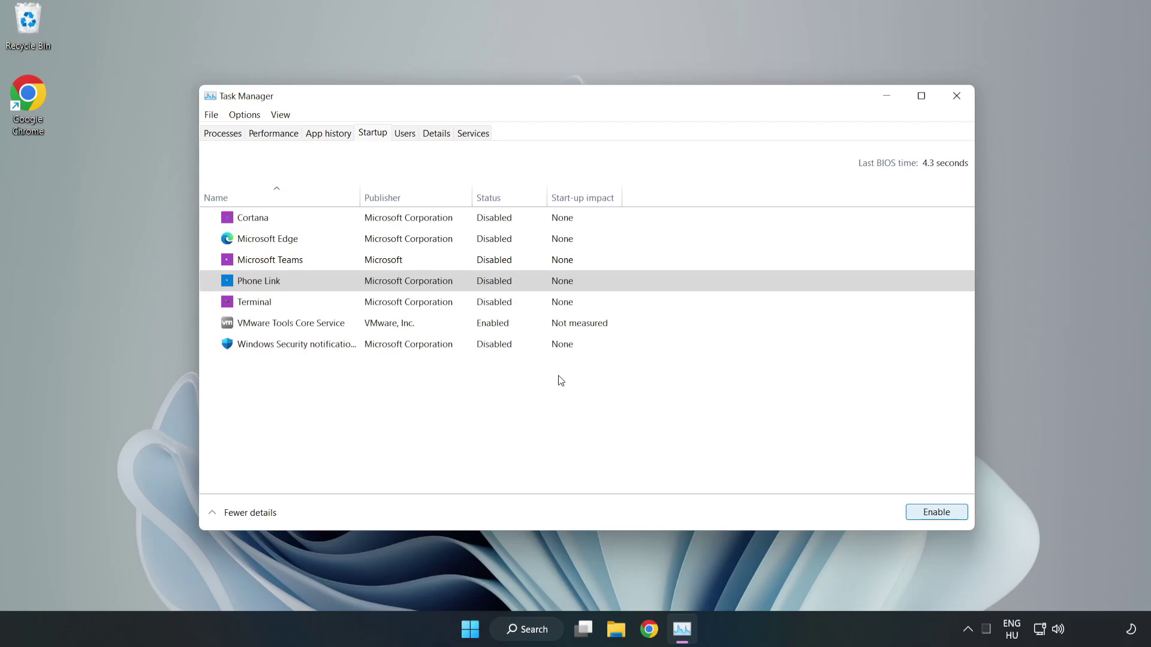
{"action": "left_click", "coordinate": [957, 97]}
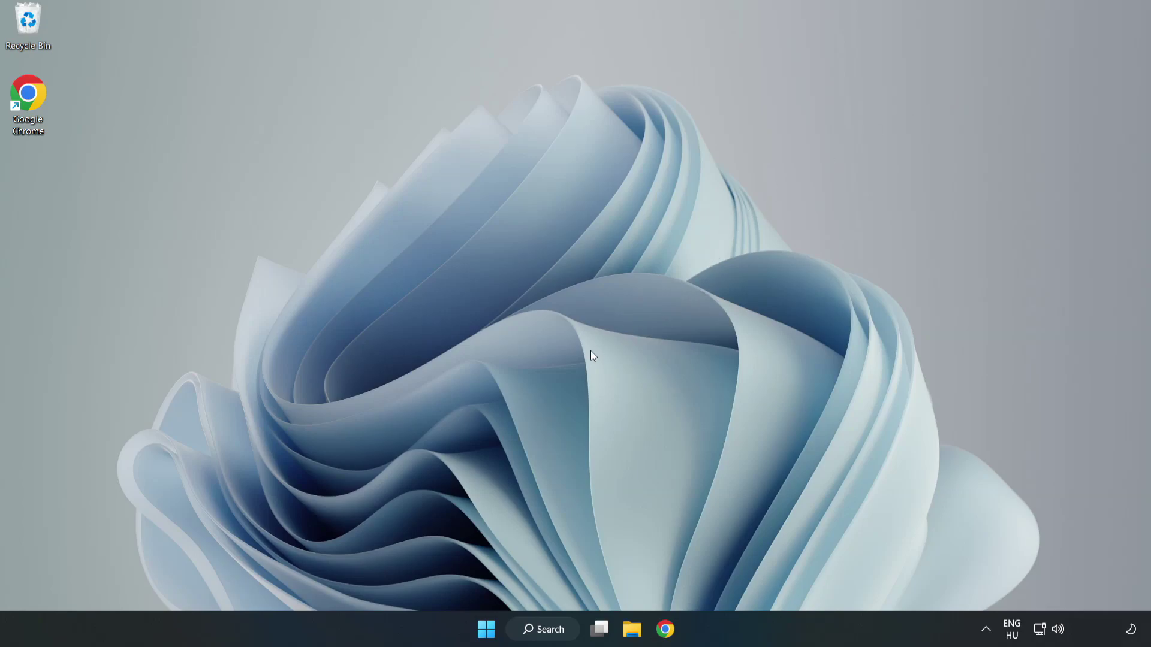
- Download the DirectX End-User Runtime web installer from Microsoft's download page in Chrome
{"action": "left_click", "coordinate": [664, 635]}
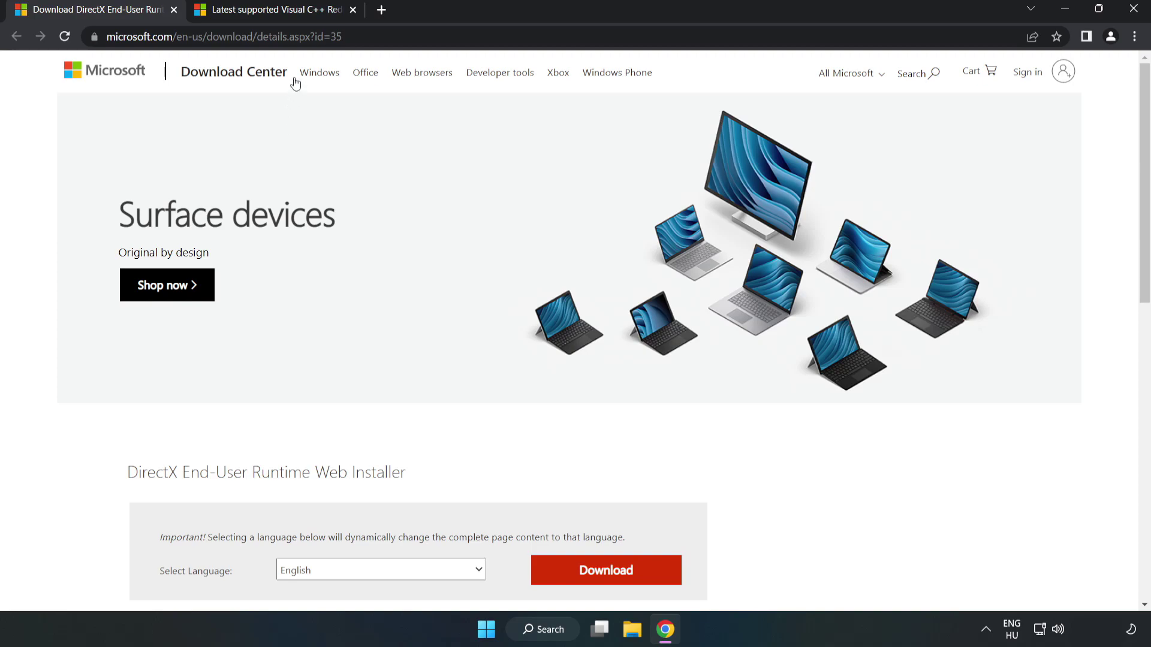
{"action": "left_click", "coordinate": [358, 37]}
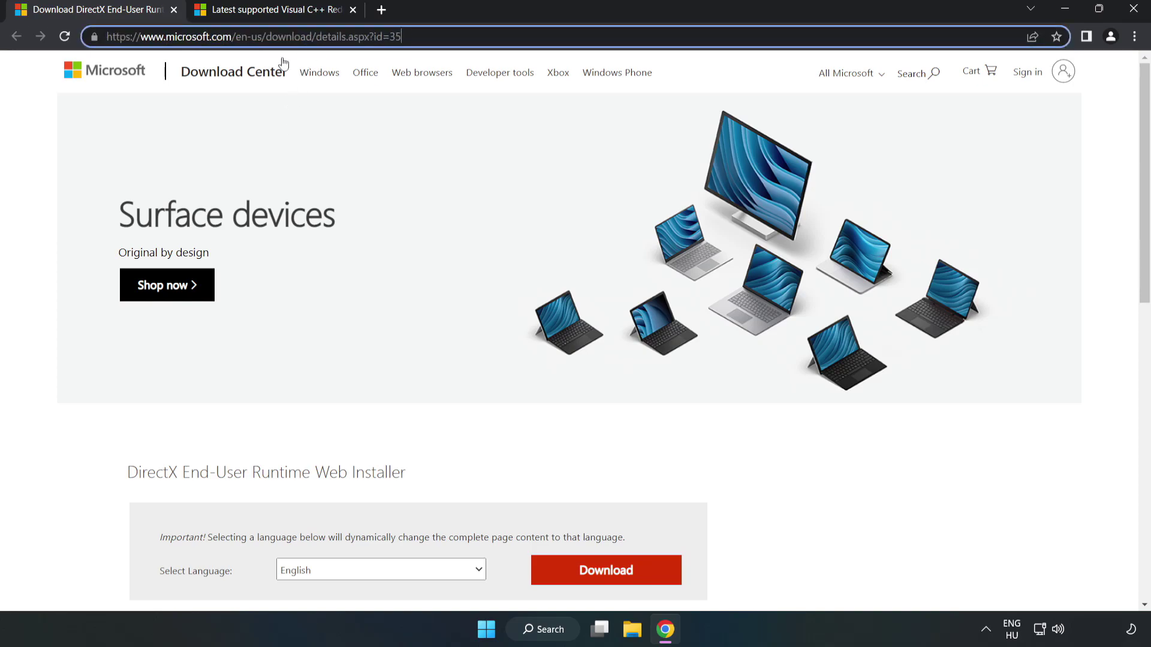
{"action": "left_click", "coordinate": [47, 137]}
{"action": "scroll", "coordinate": [47, 137], "scroll_direction": "down", "scroll_amount": 3}
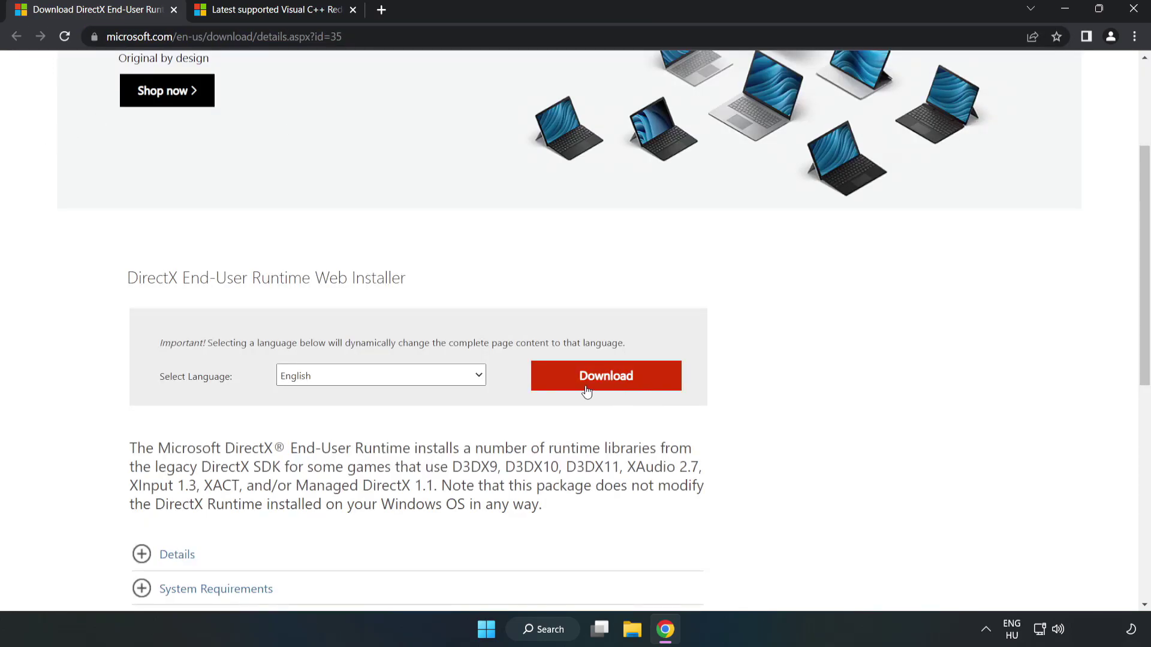
{"action": "left_click", "coordinate": [612, 386]}
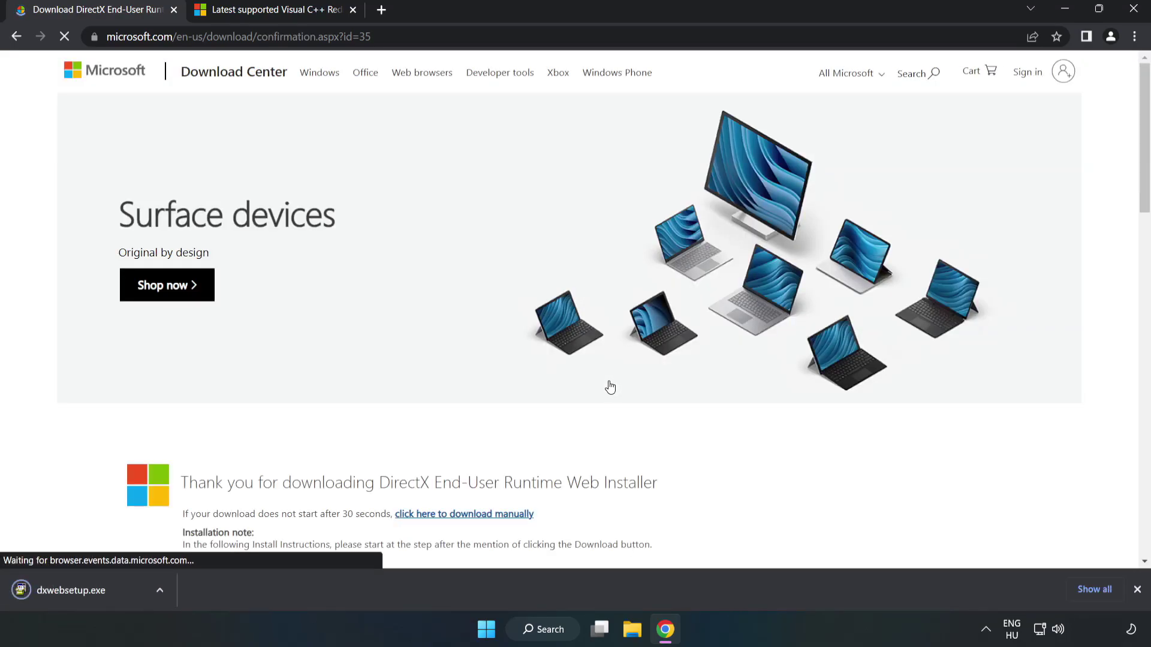
- Run dxwebsetup.exe, accept the licence and finish setup, which reports DirectX already installed
{"action": "left_click", "coordinate": [85, 591]}
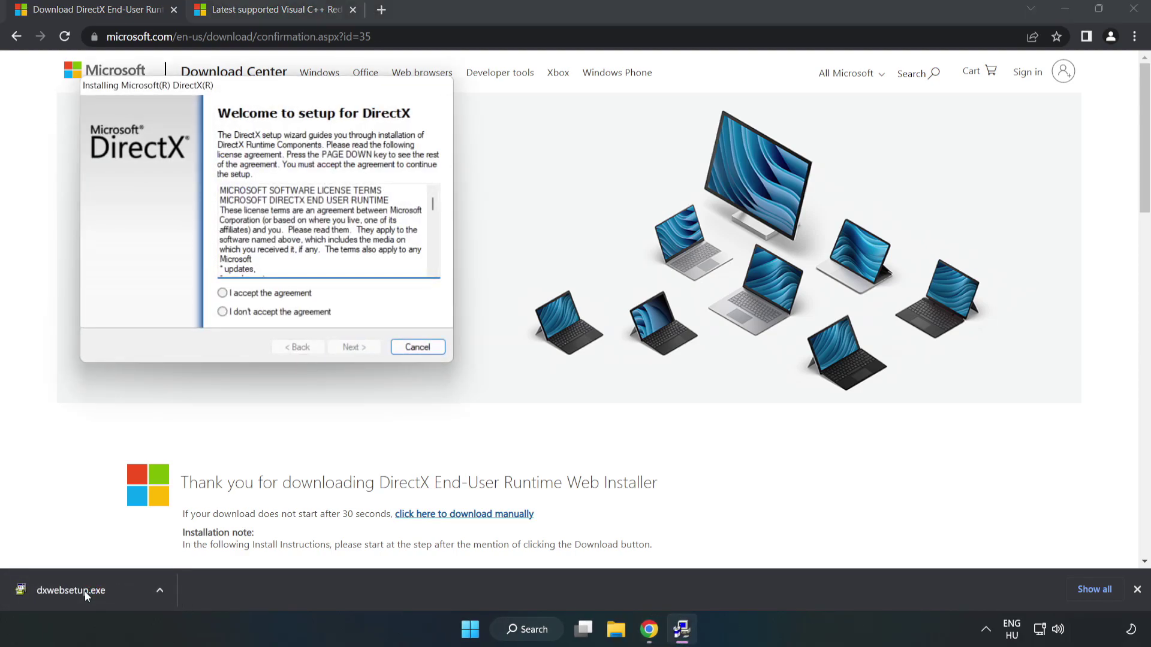
{"action": "left_click_drag", "start_coordinate": [260, 94], "coordinate": [561, 194]}
{"action": "left_click_drag", "start_coordinate": [731, 304], "coordinate": [721, 365]}
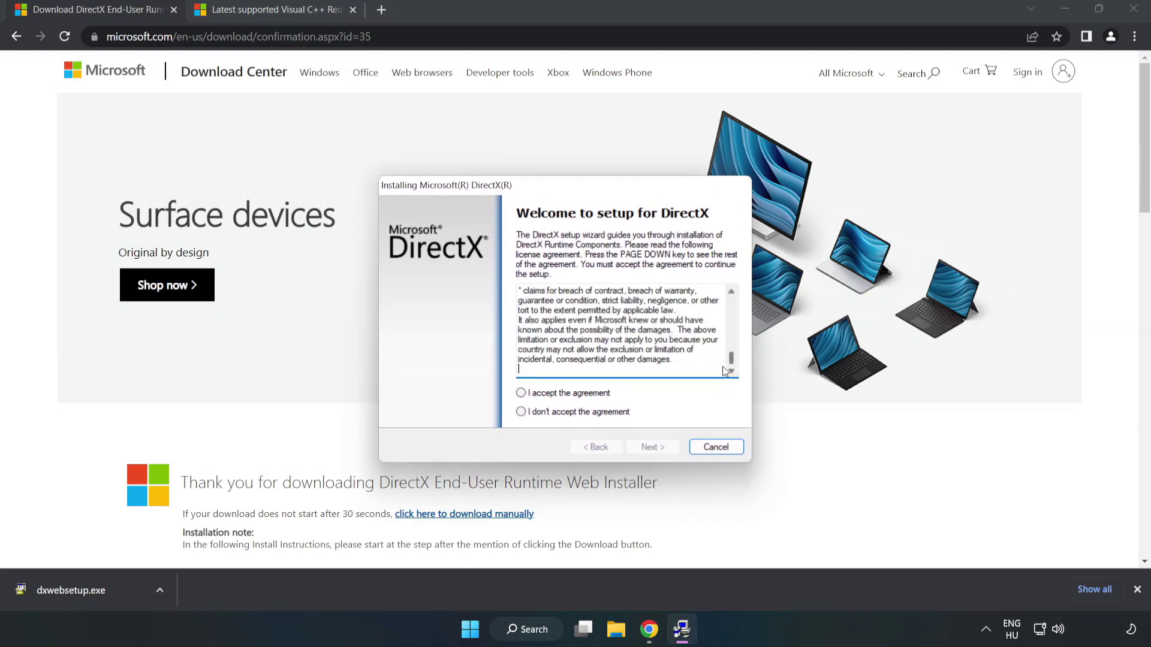
{"action": "left_click", "coordinate": [521, 394]}
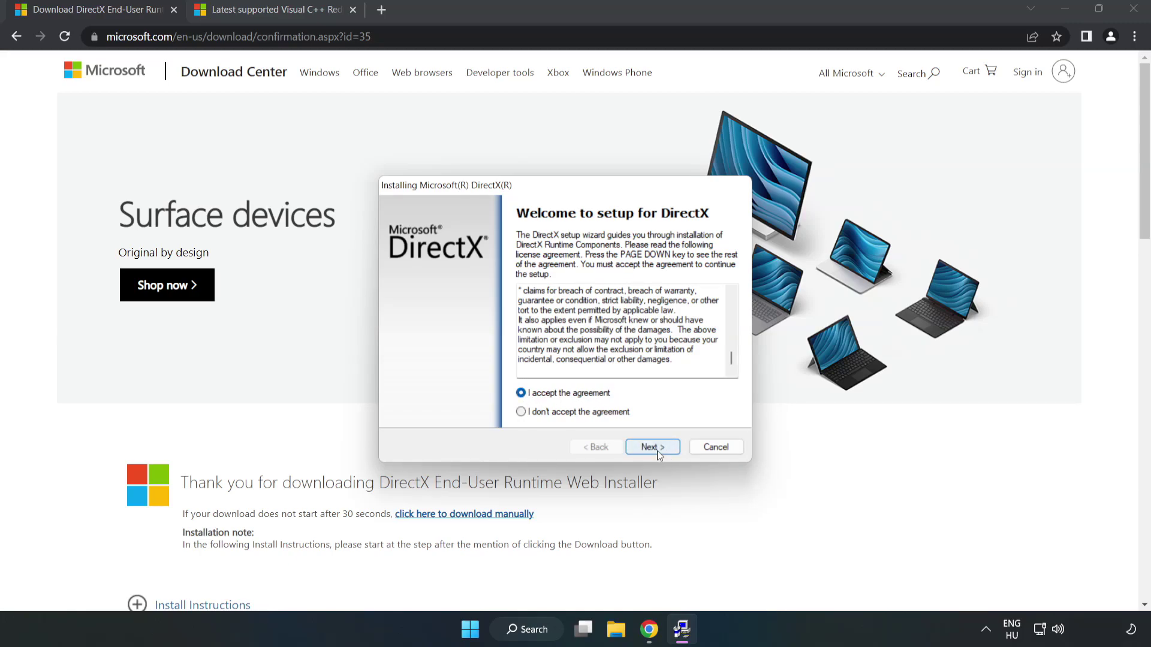
{"action": "left_click", "coordinate": [657, 450]}
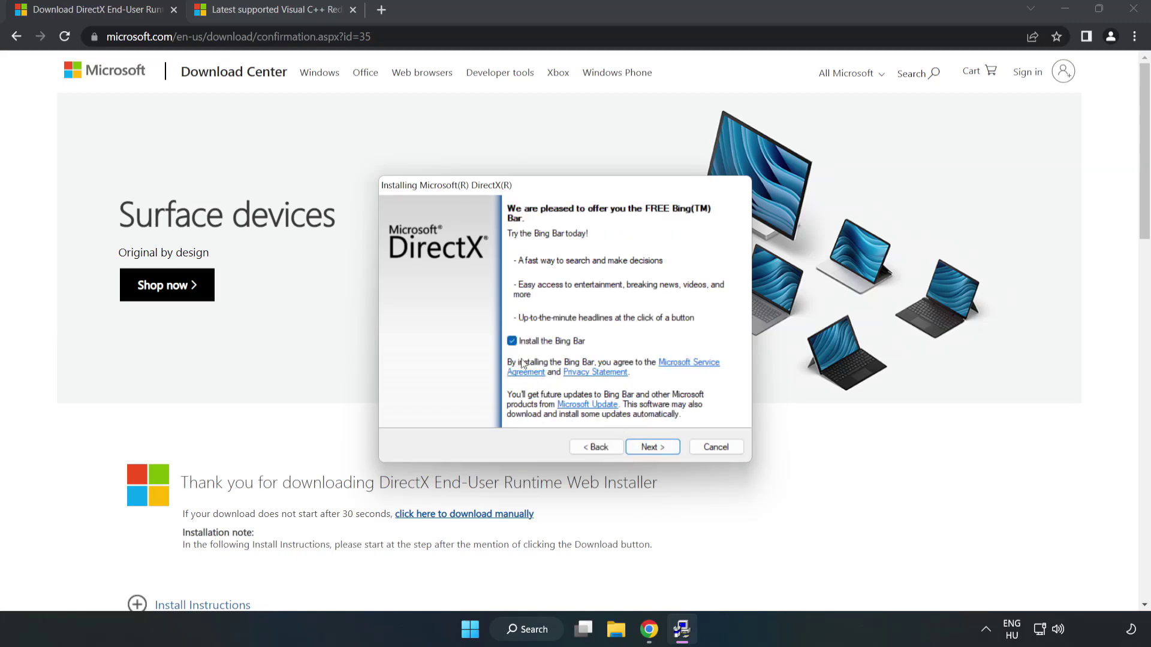
{"action": "left_click", "coordinate": [662, 449]}
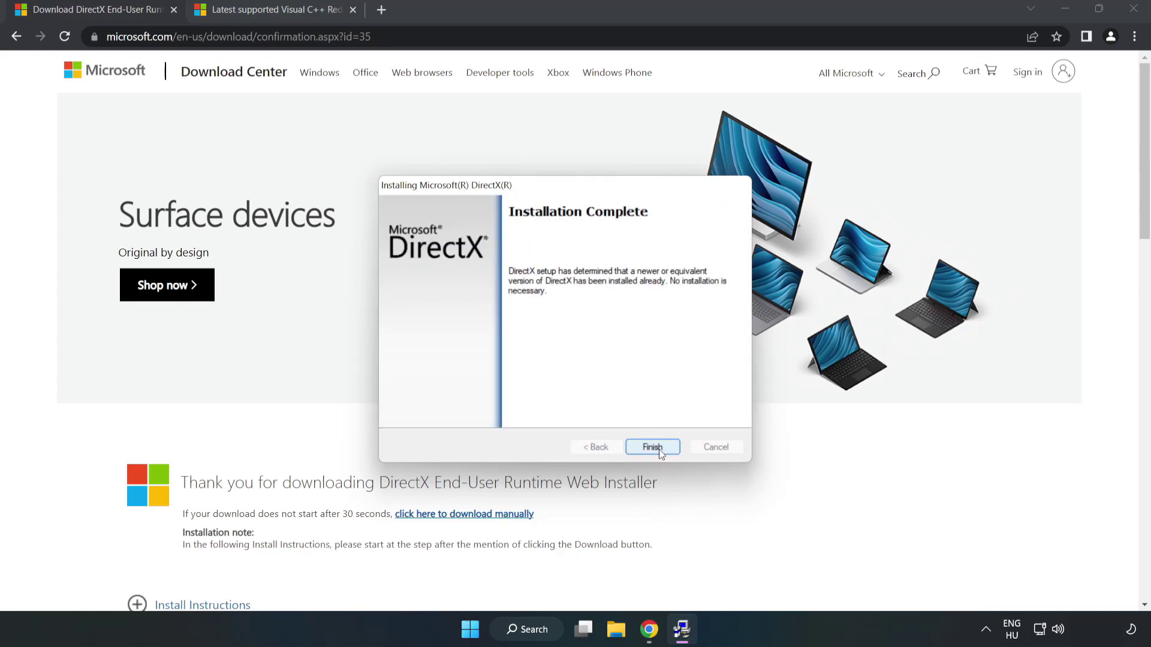
{"action": "left_click", "coordinate": [653, 448]}
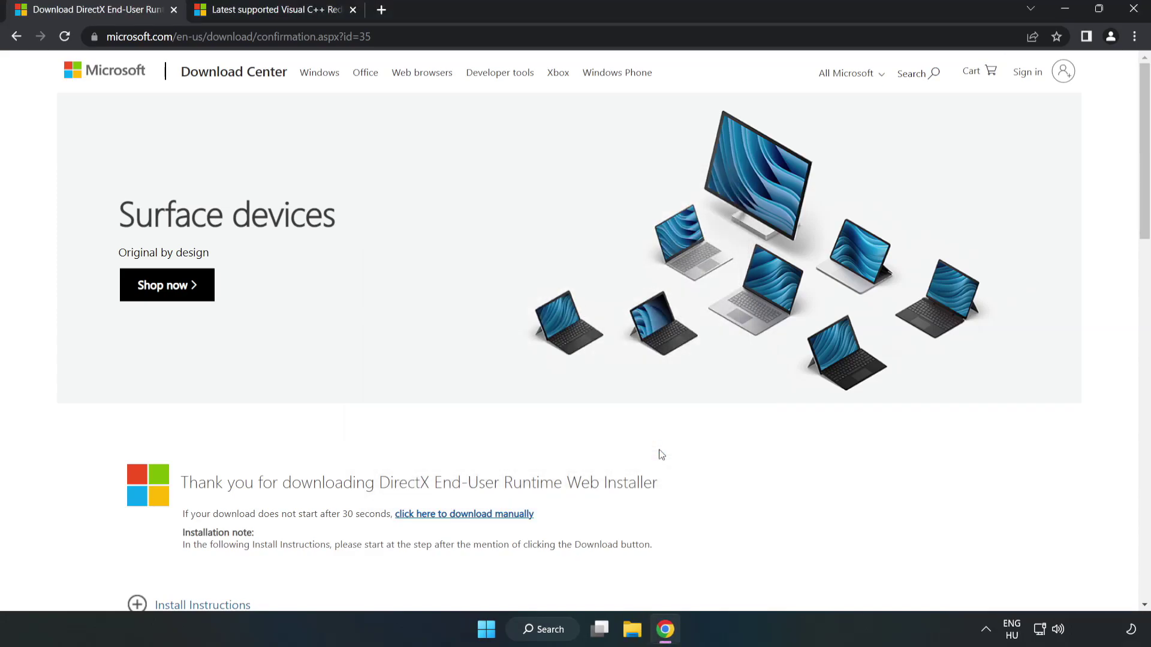
- Close the DirectX tab and find the Visual Studio 2015-2022 redistributable section on Microsoft Learn
{"action": "left_click", "coordinate": [173, 10]}
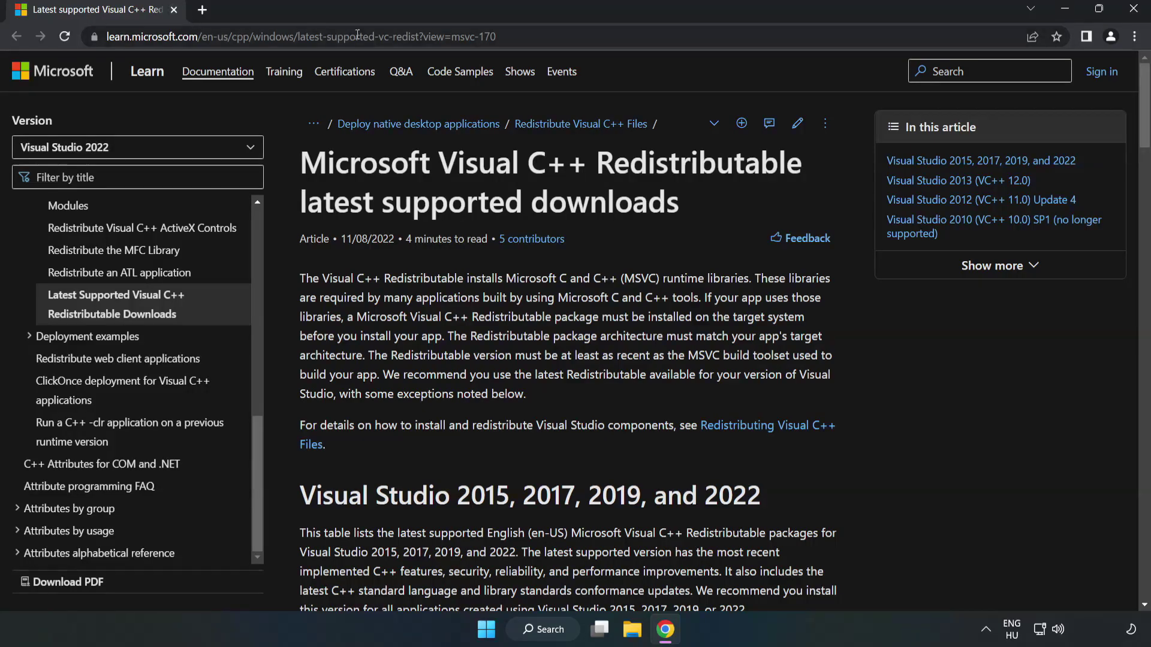
{"action": "left_click", "coordinate": [525, 36]}
{"action": "left_click", "coordinate": [525, 36]}
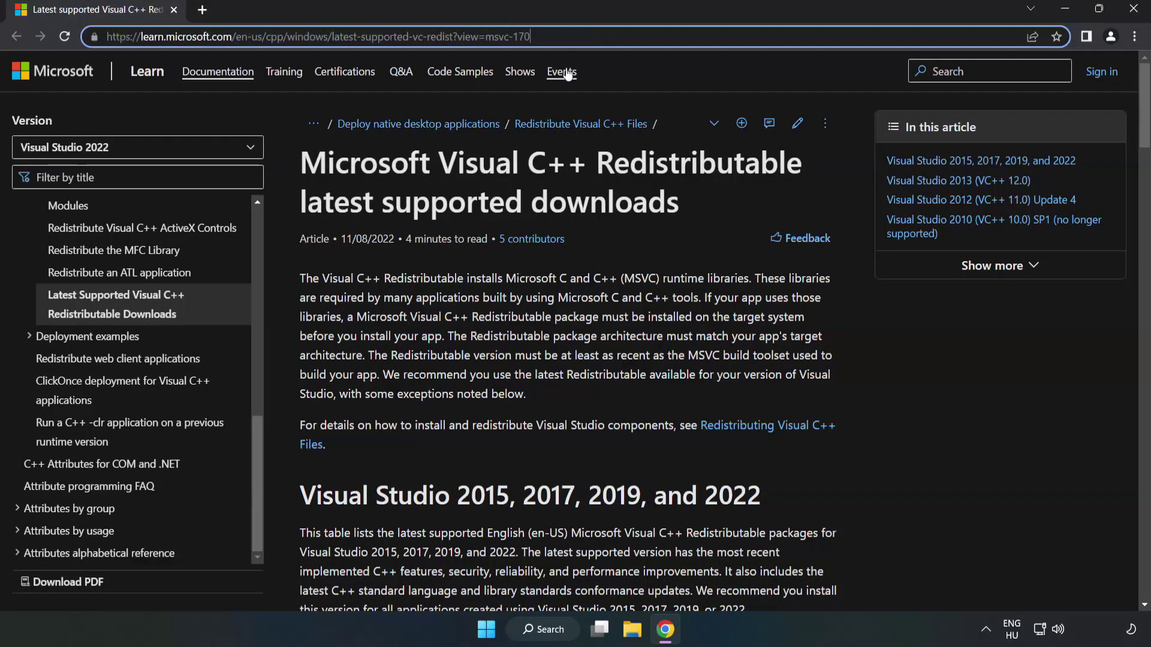
{"action": "scroll", "coordinate": [460, 214], "scroll_direction": "down", "scroll_amount": 3}
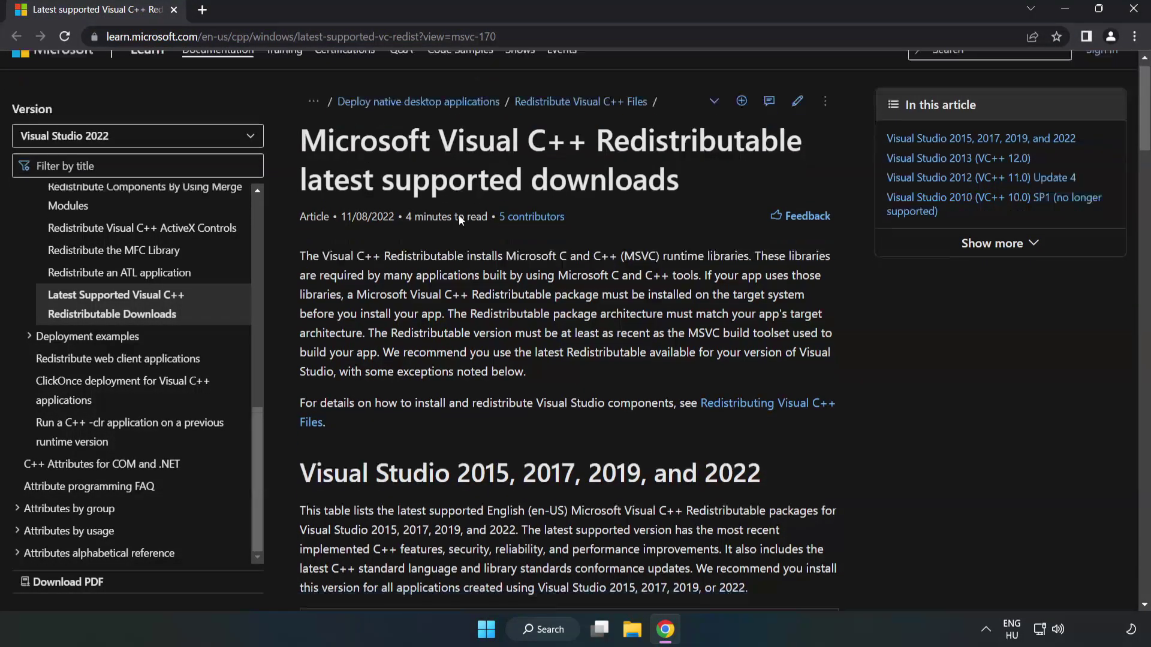
{"action": "scroll", "coordinate": [460, 219], "scroll_direction": "down", "scroll_amount": 3}
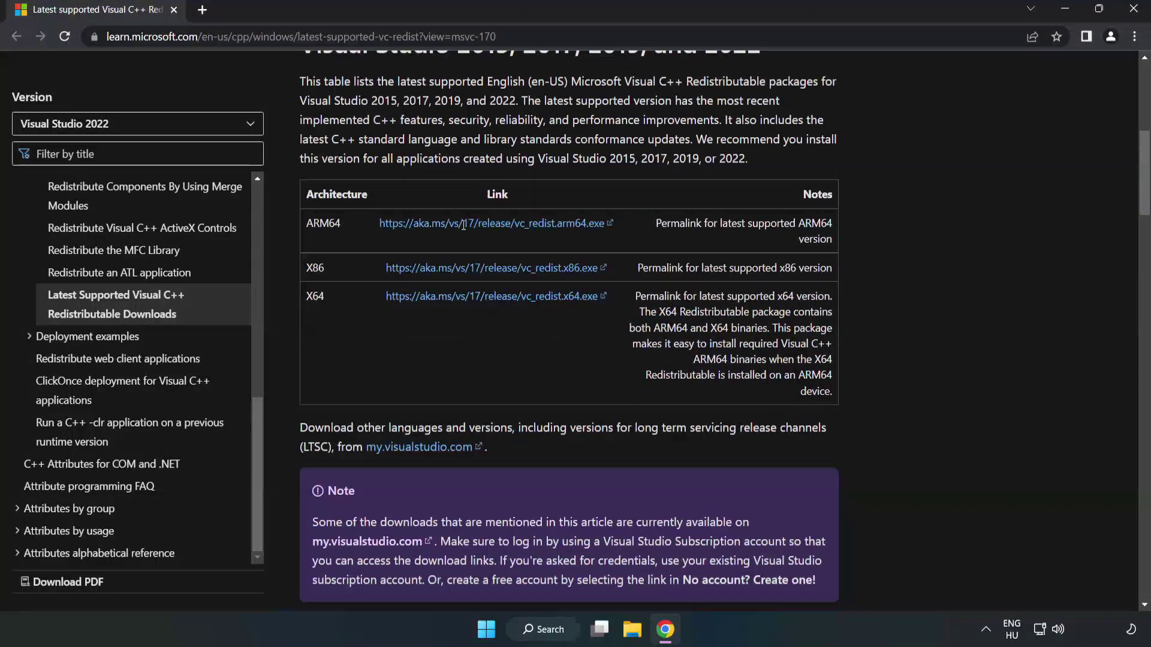
{"action": "scroll", "coordinate": [453, 234], "scroll_direction": "up", "scroll_amount": 1}
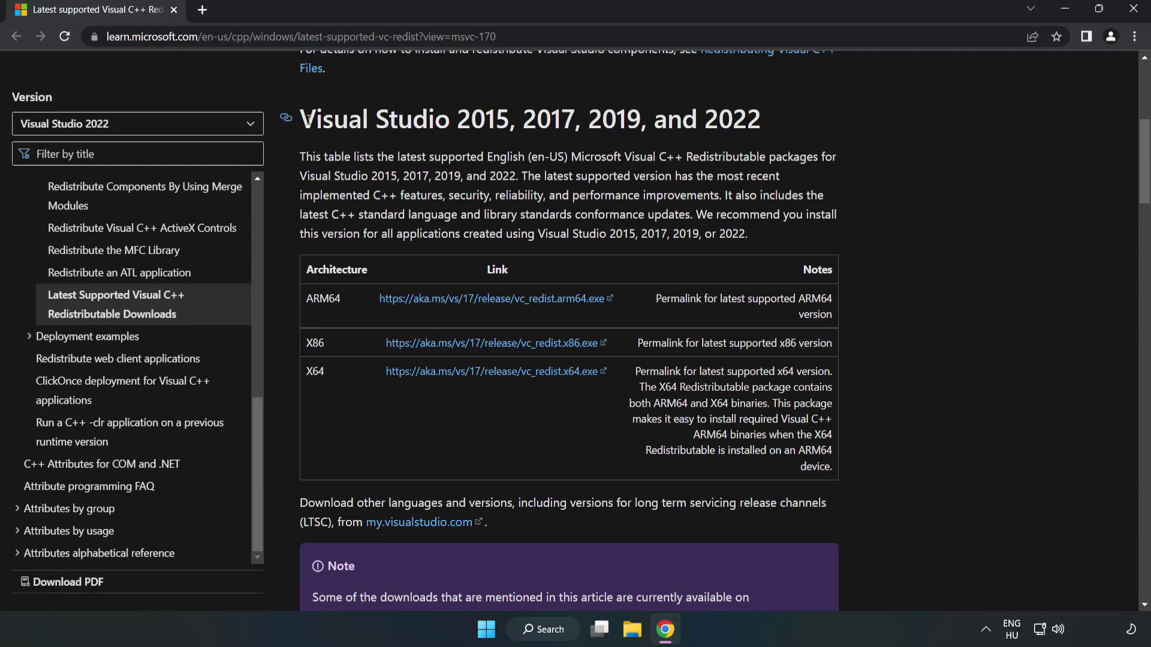
{"action": "left_click_drag", "start_coordinate": [308, 119], "coordinate": [760, 123]}
{"action": "left_click", "coordinate": [714, 151]}
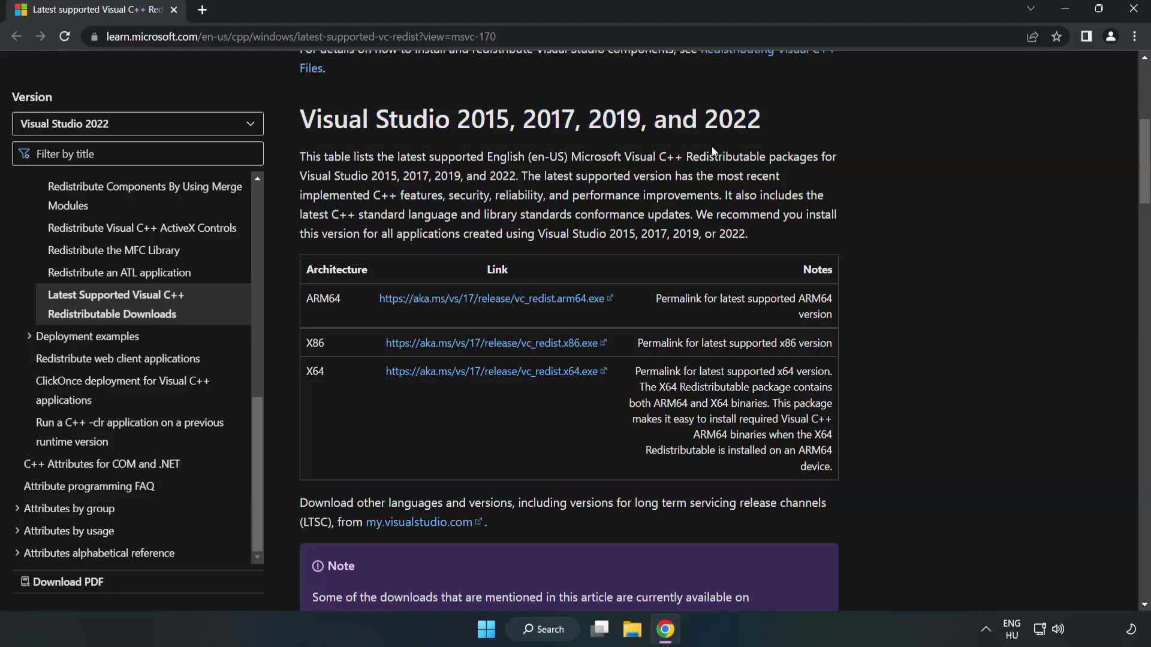
- Download the ARM64, x86 and x64 vc_redist installers
{"action": "left_click", "coordinate": [465, 300]}
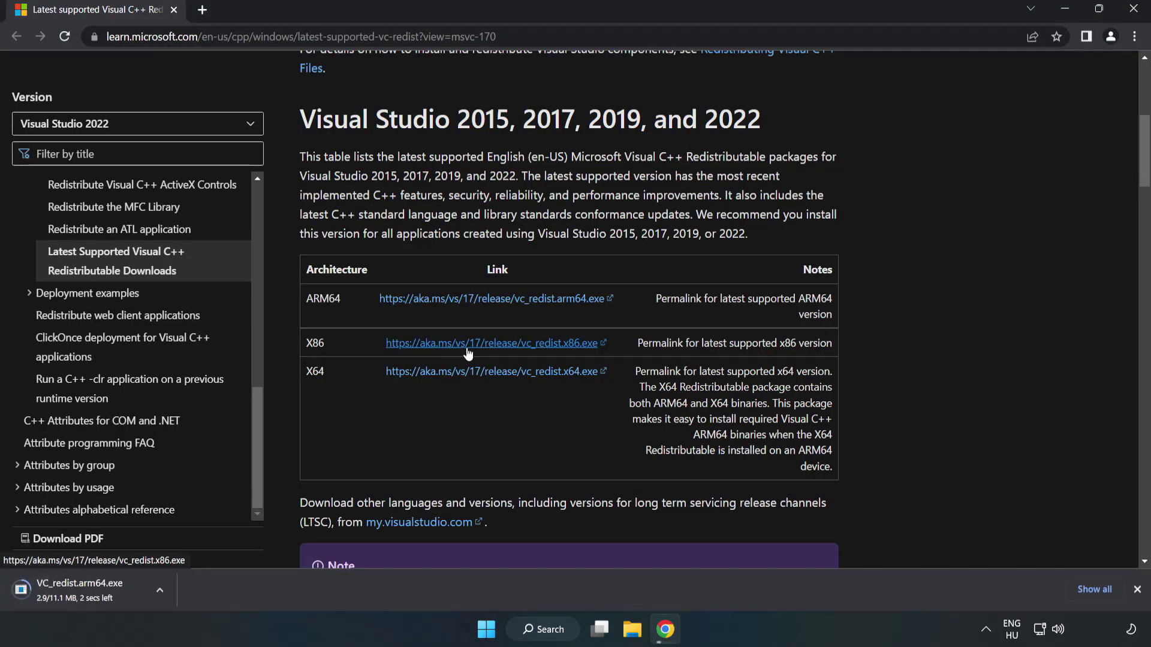
{"action": "left_click", "coordinate": [468, 349]}
{"action": "left_click", "coordinate": [483, 373]}
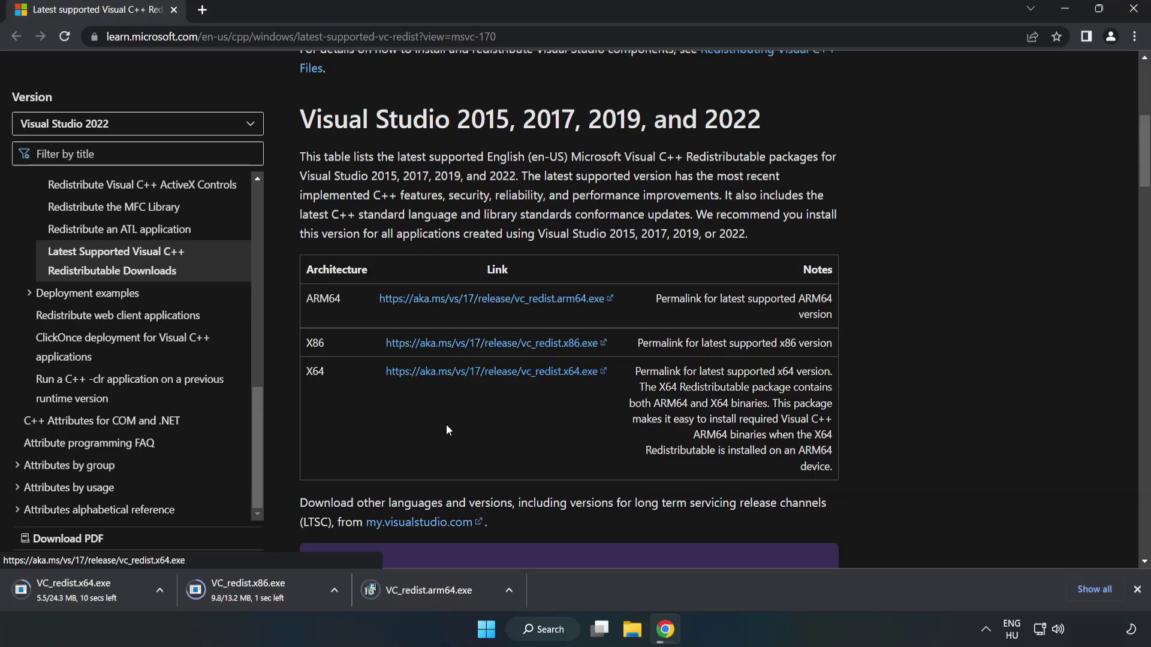
- Try installing VC_redist.arm64.exe and dismiss its unsupported-processor failure (0x80070661)
{"action": "left_click", "coordinate": [439, 591]}
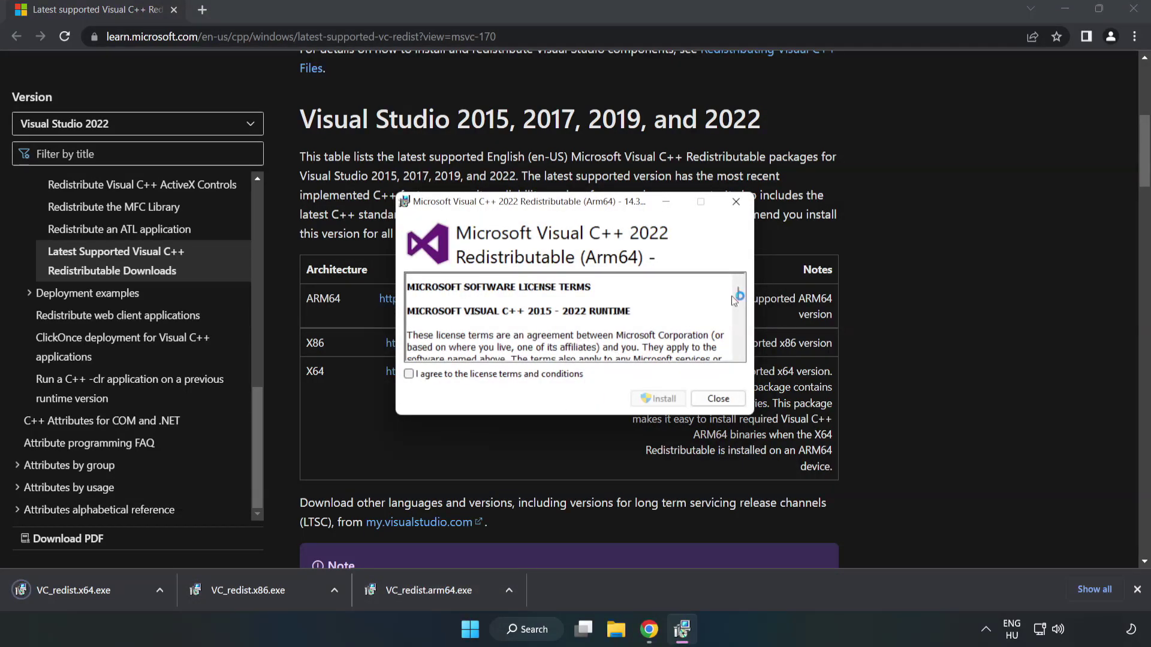
{"action": "scroll", "coordinate": [738, 294], "scroll_direction": "down", "scroll_amount": 15}
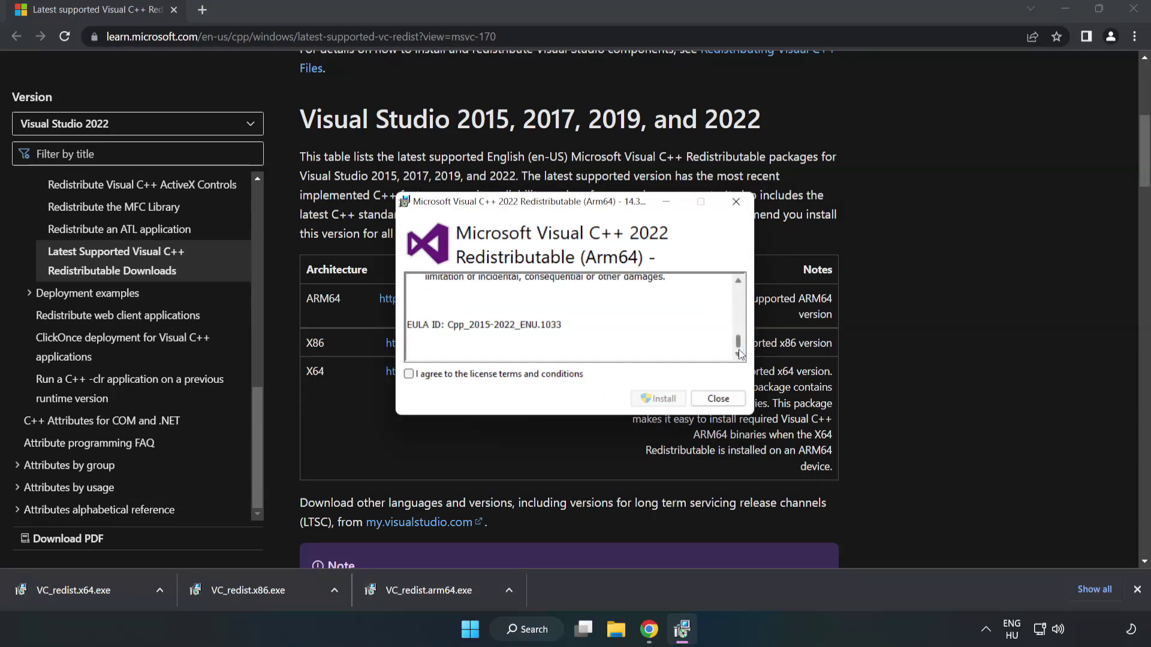
{"action": "left_click", "coordinate": [410, 374]}
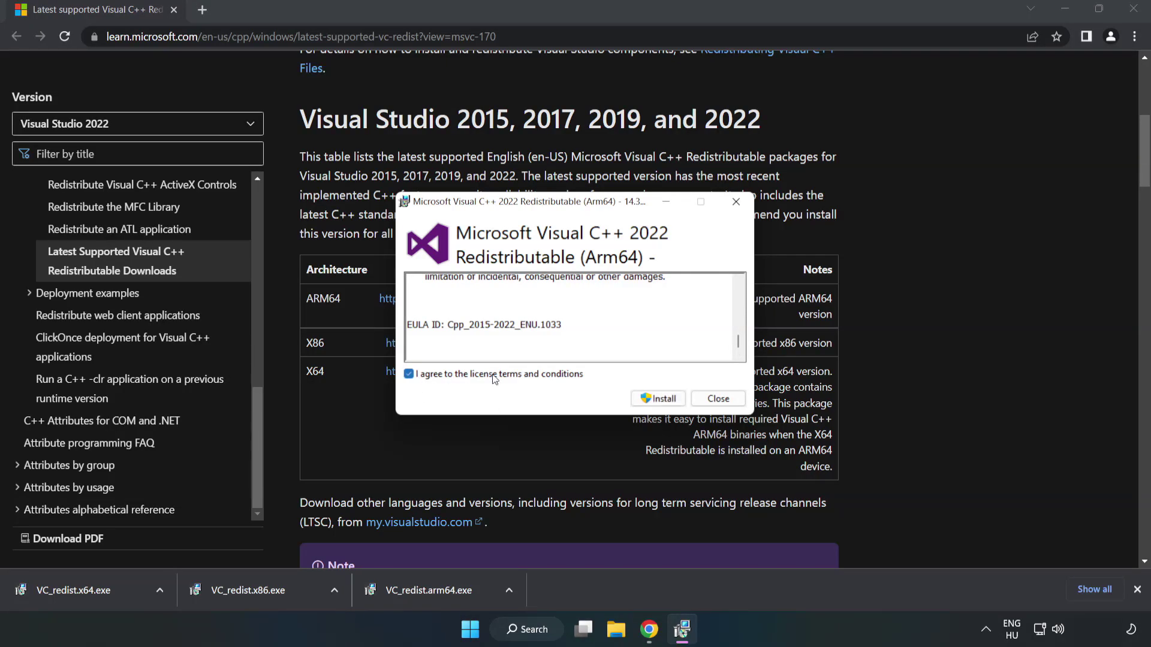
{"action": "left_click", "coordinate": [660, 399]}
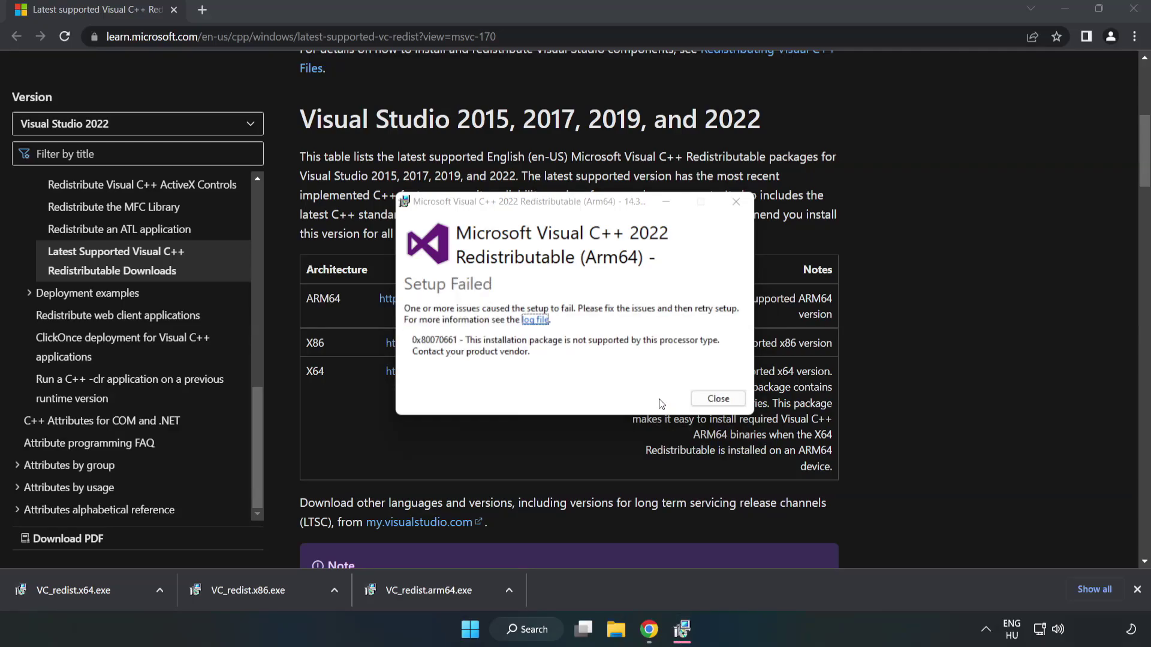
{"action": "left_click", "coordinate": [718, 399]}
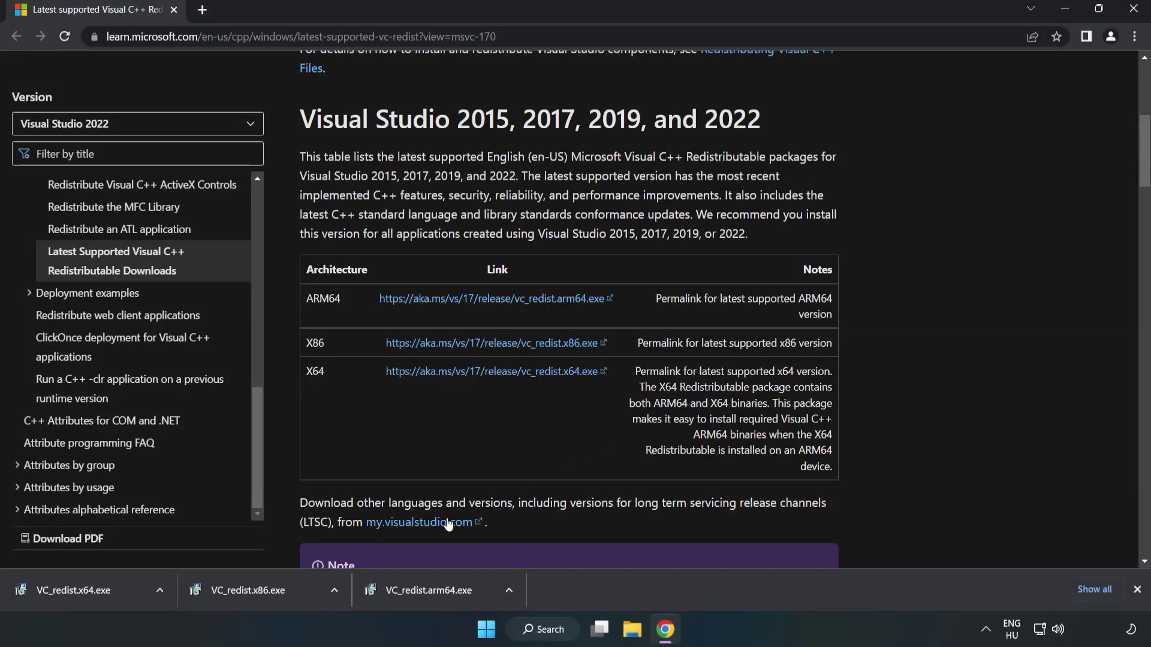
- Install the x86 Visual C++ 2015-2022 Redistributable 14.34.31931 from VC_redist.x86.exe
{"action": "left_click", "coordinate": [255, 590]}
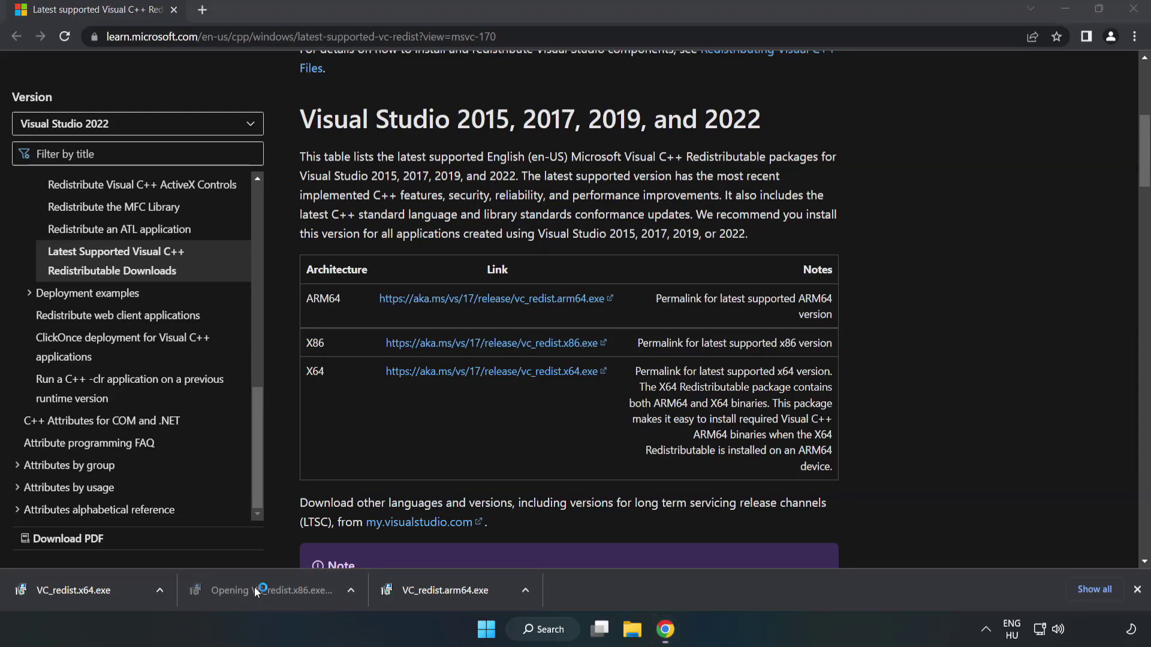
{"action": "left_click_drag", "start_coordinate": [738, 293], "coordinate": [738, 358]}
{"action": "left_click", "coordinate": [409, 374]}
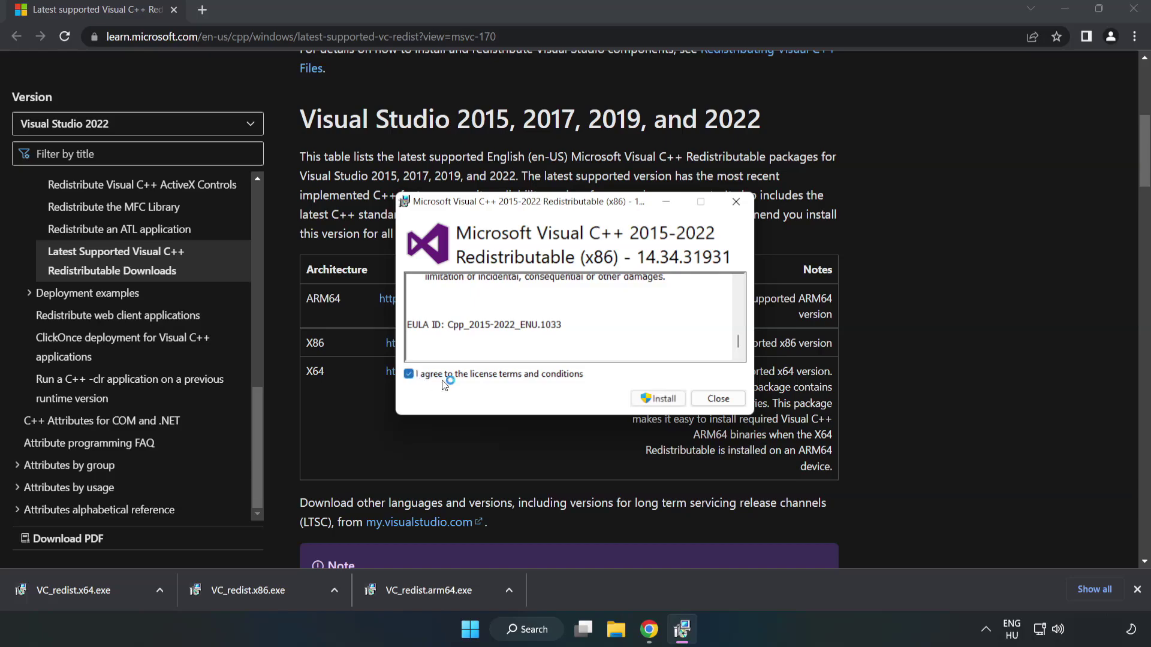
{"action": "left_click", "coordinate": [654, 399]}
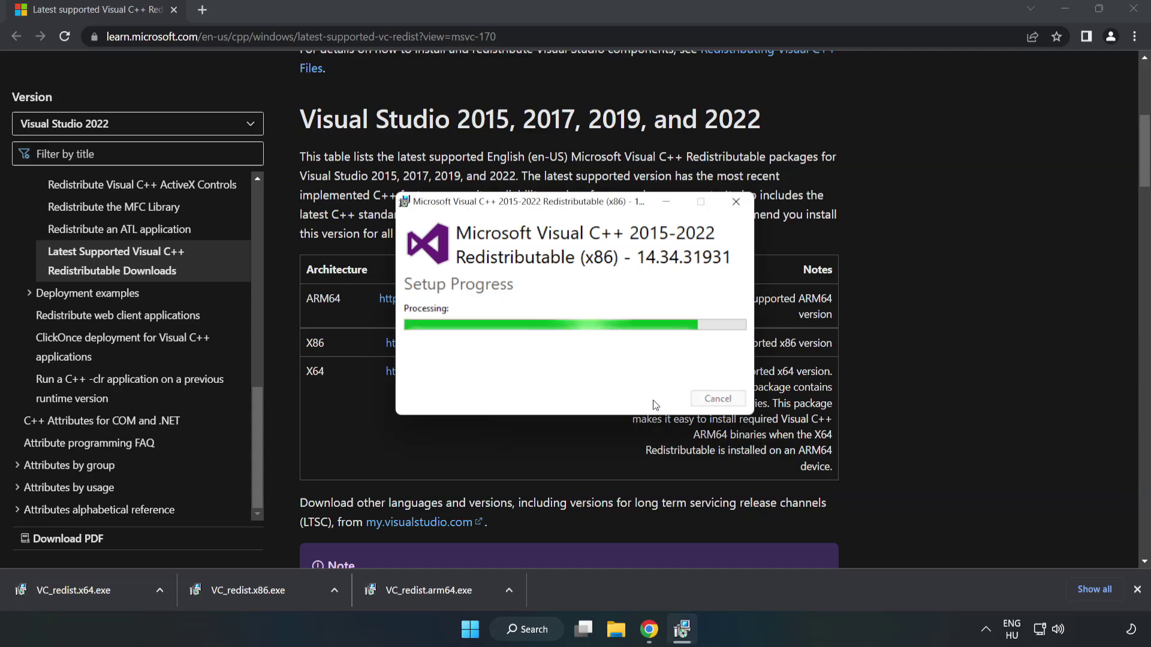
{"action": "left_click", "coordinate": [718, 398]}
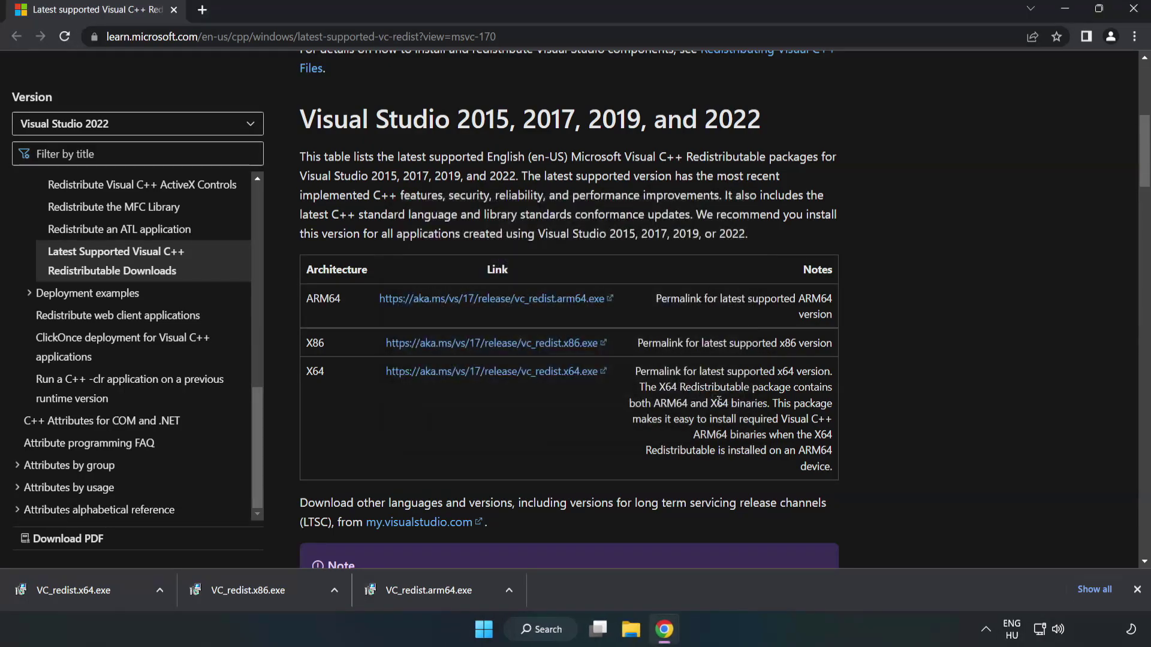
- Install the x64 Visual C++ Redistributable 14.34.31931, then close the installer and Chrome
{"action": "left_click", "coordinate": [63, 589]}
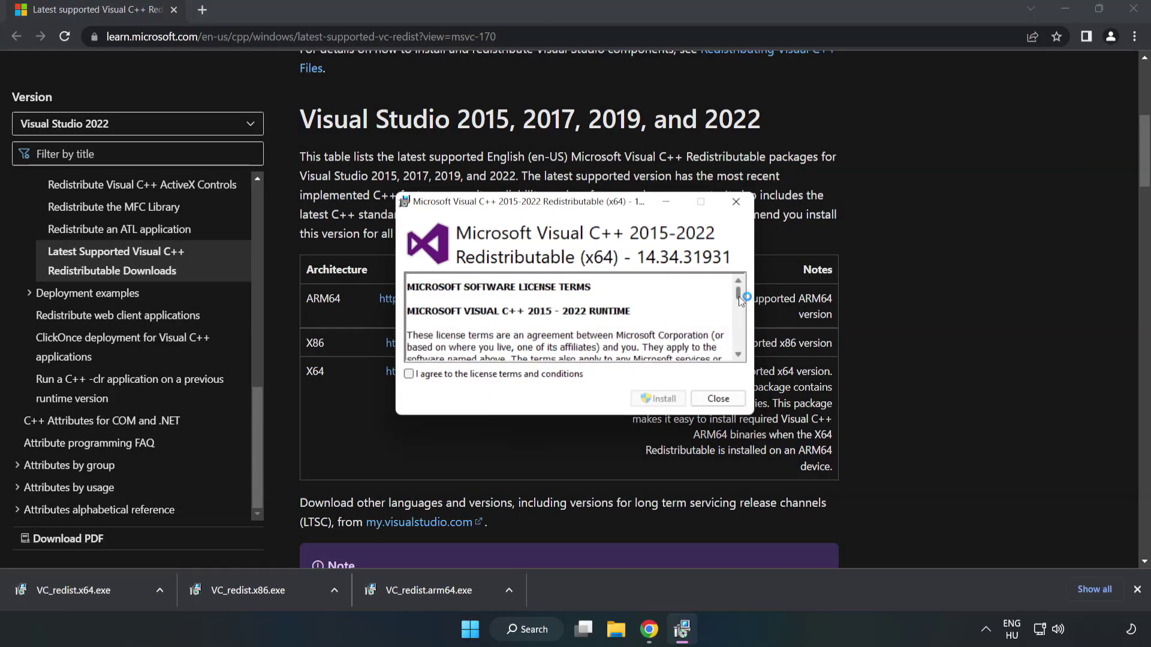
{"action": "left_click_drag", "start_coordinate": [739, 296], "coordinate": [740, 350]}
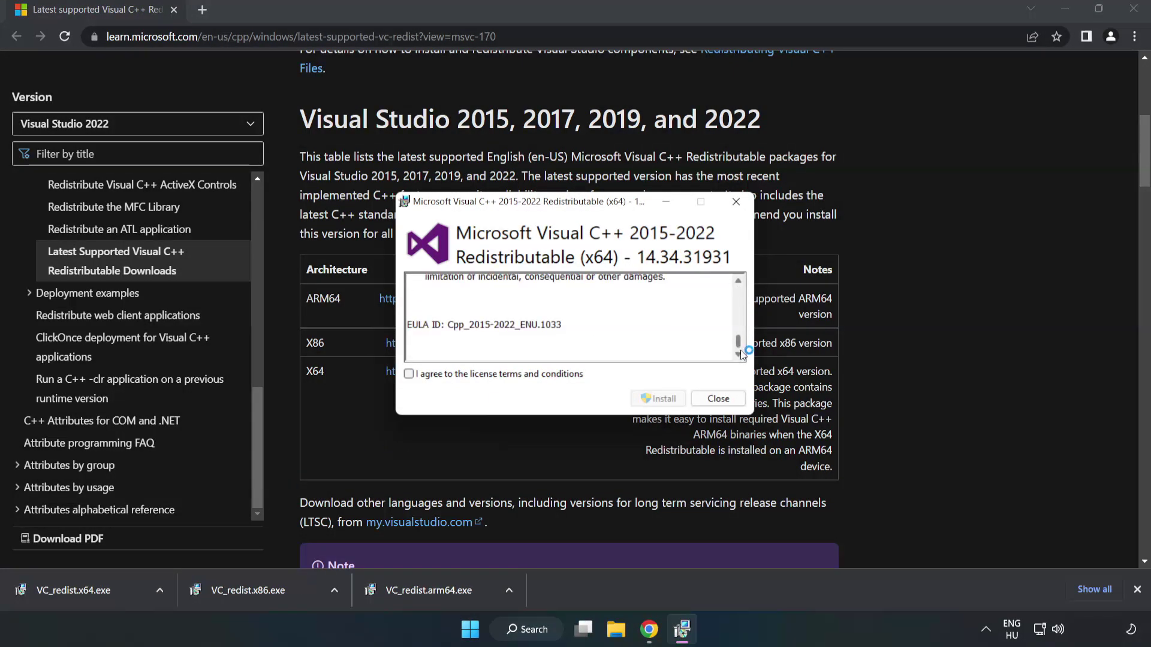
{"action": "left_click", "coordinate": [414, 374]}
{"action": "left_click", "coordinate": [655, 398]}
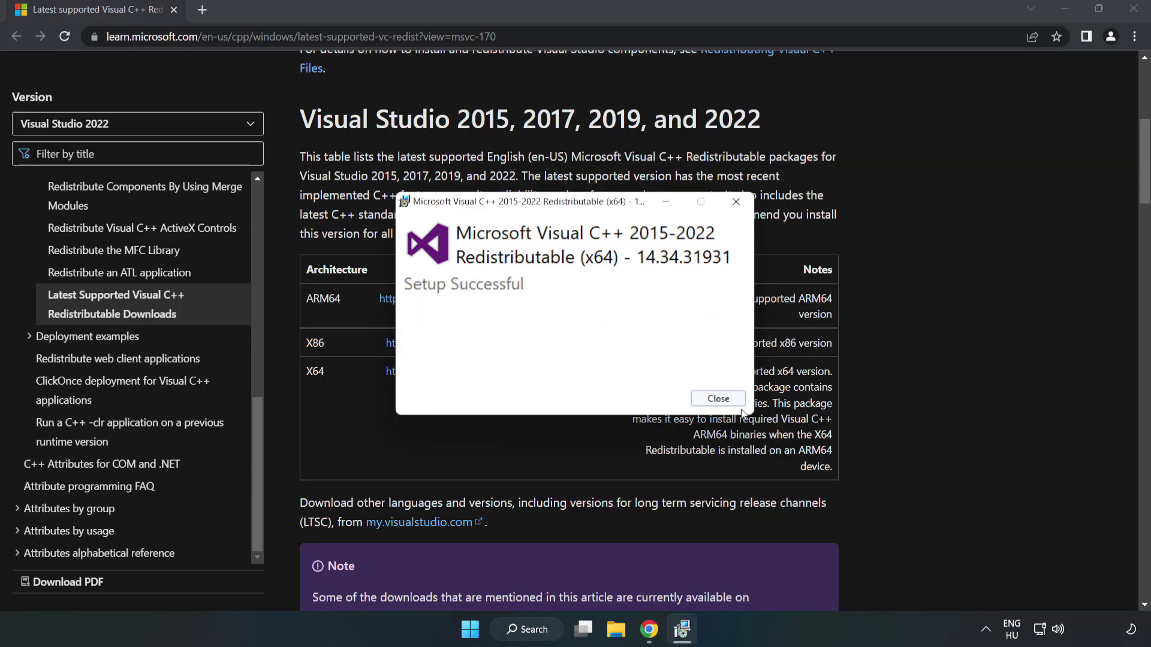
{"action": "left_click", "coordinate": [723, 400]}
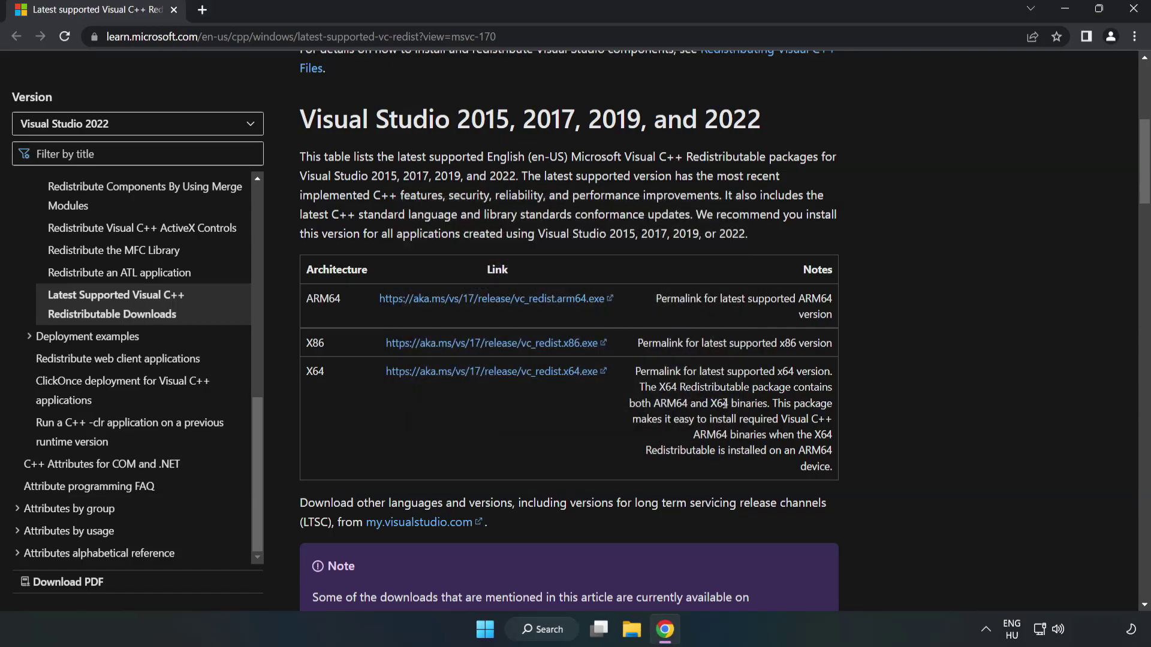
{"action": "left_click", "coordinate": [1136, 15]}
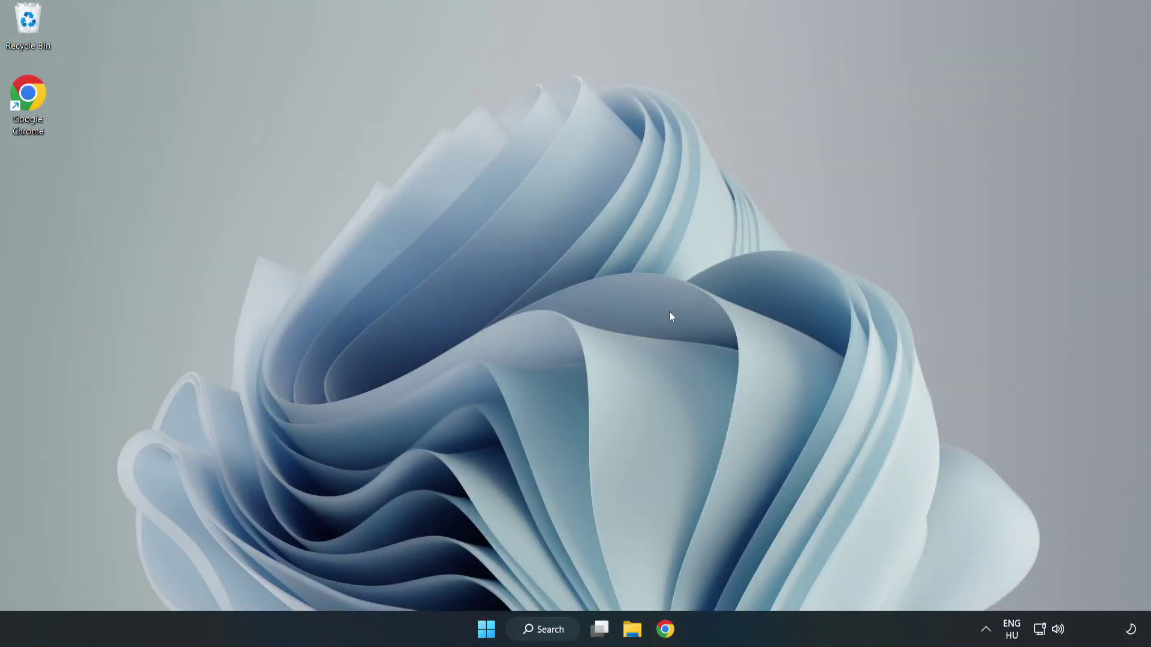
- Launch Command Prompt as administrator from a Windows Search for 'cmd'
{"action": "left_click", "coordinate": [559, 630]}
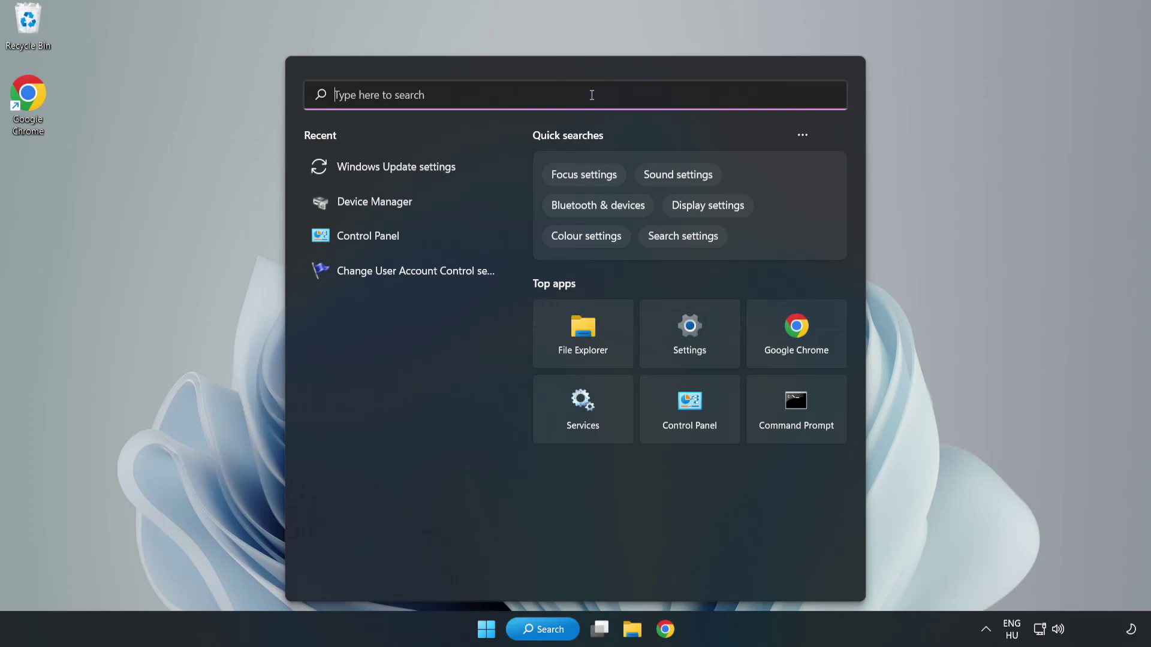
{"action": "type", "text": "cmd"}
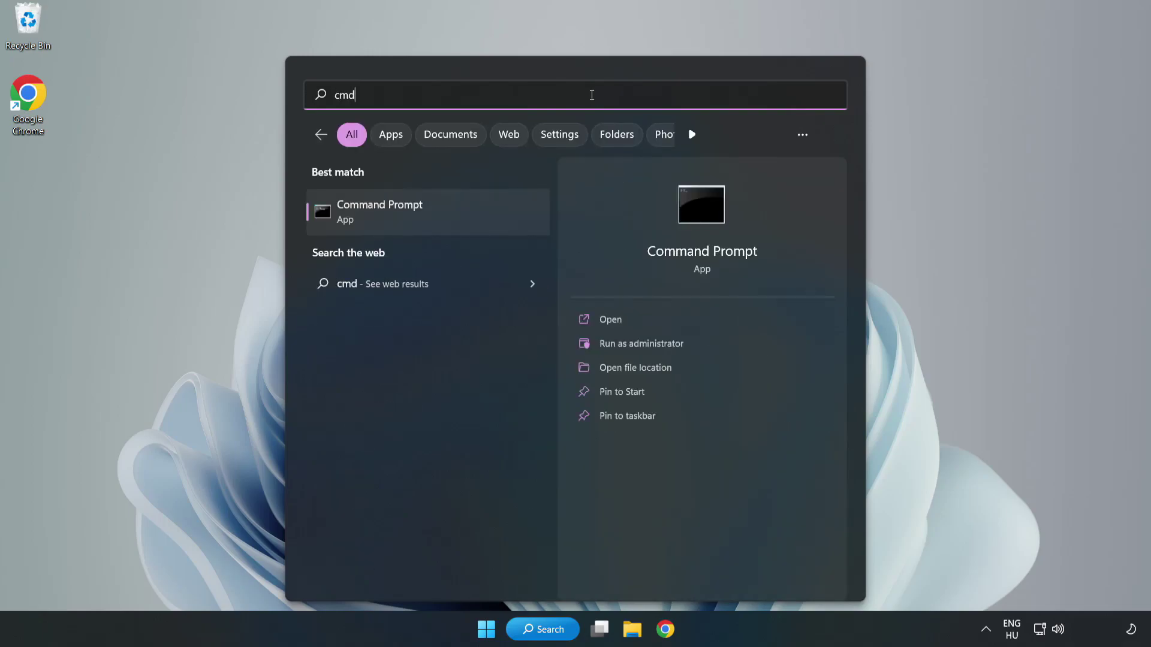
{"action": "left_click", "coordinate": [453, 218]}
{"action": "right_click", "coordinate": [454, 218]}
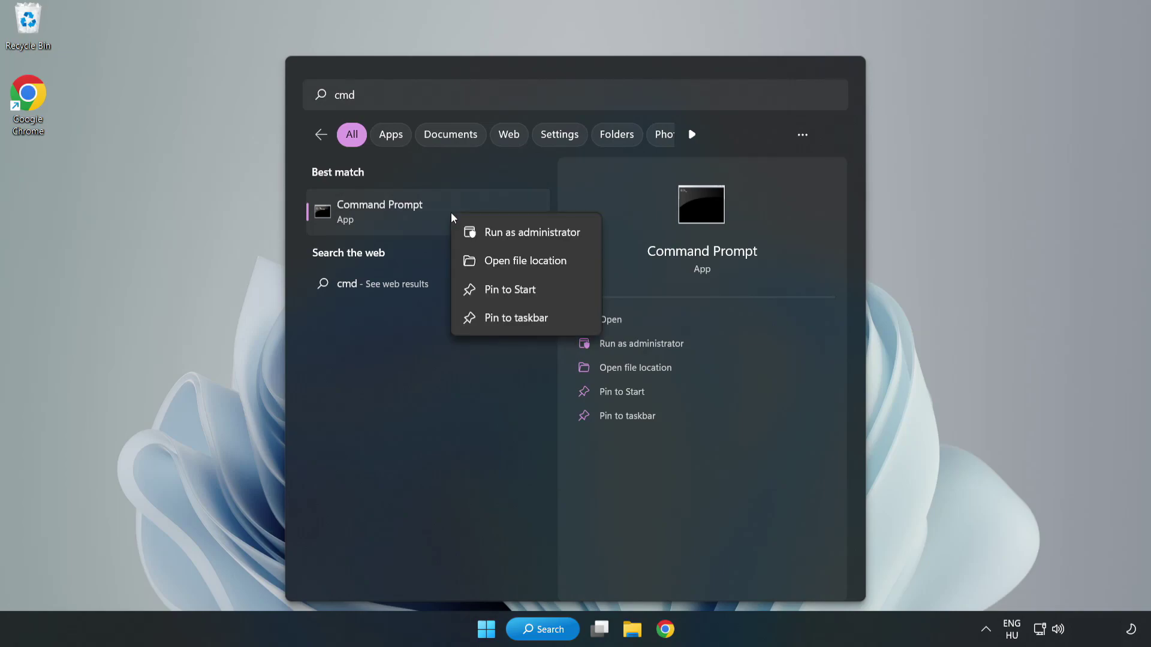
{"action": "left_click", "coordinate": [497, 233]}
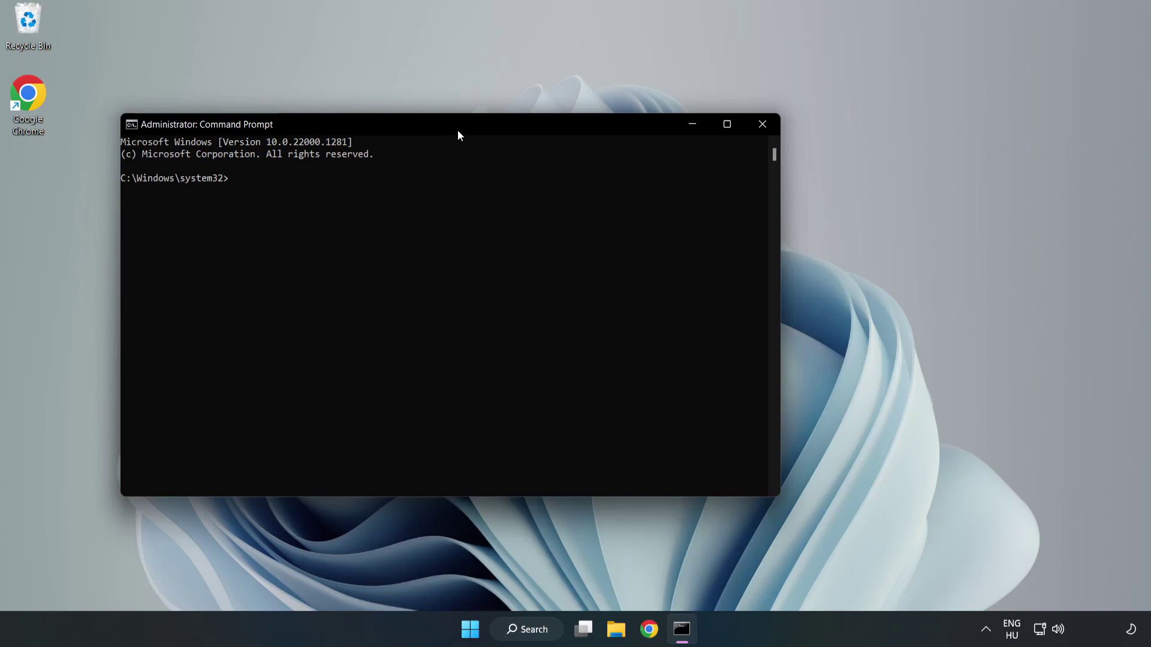
{"action": "left_click_drag", "start_coordinate": [458, 131], "coordinate": [585, 131]}
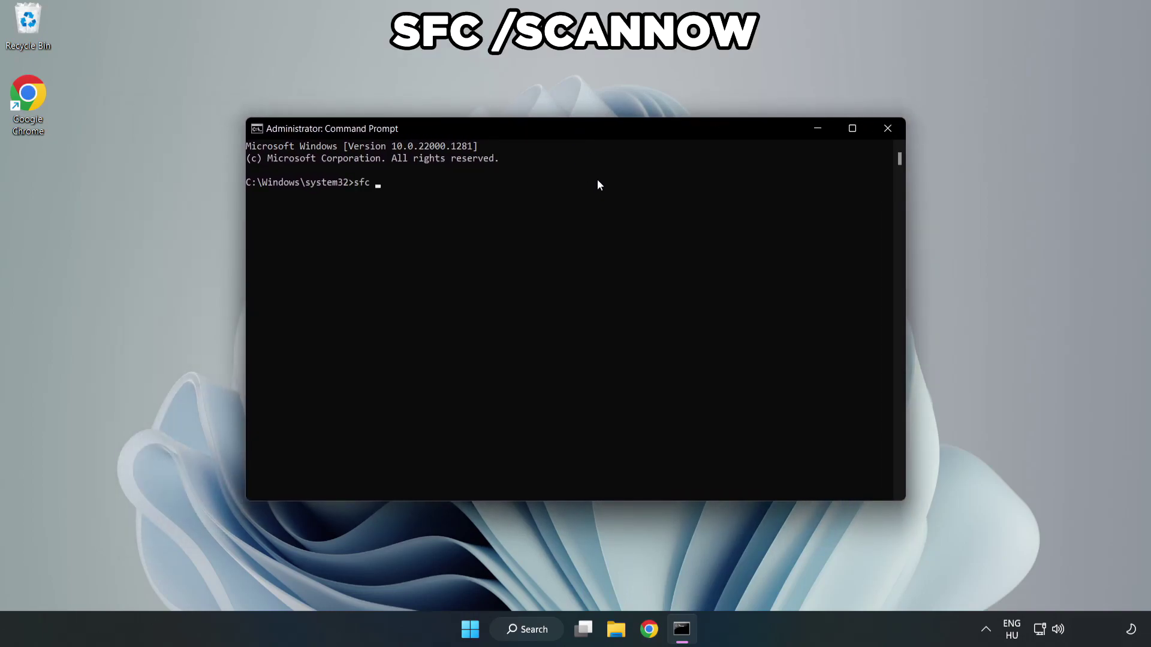
- Run sfc /scannow and let it reach 100% with no integrity violations
{"action": "type", "text": "sfc /scannow"}
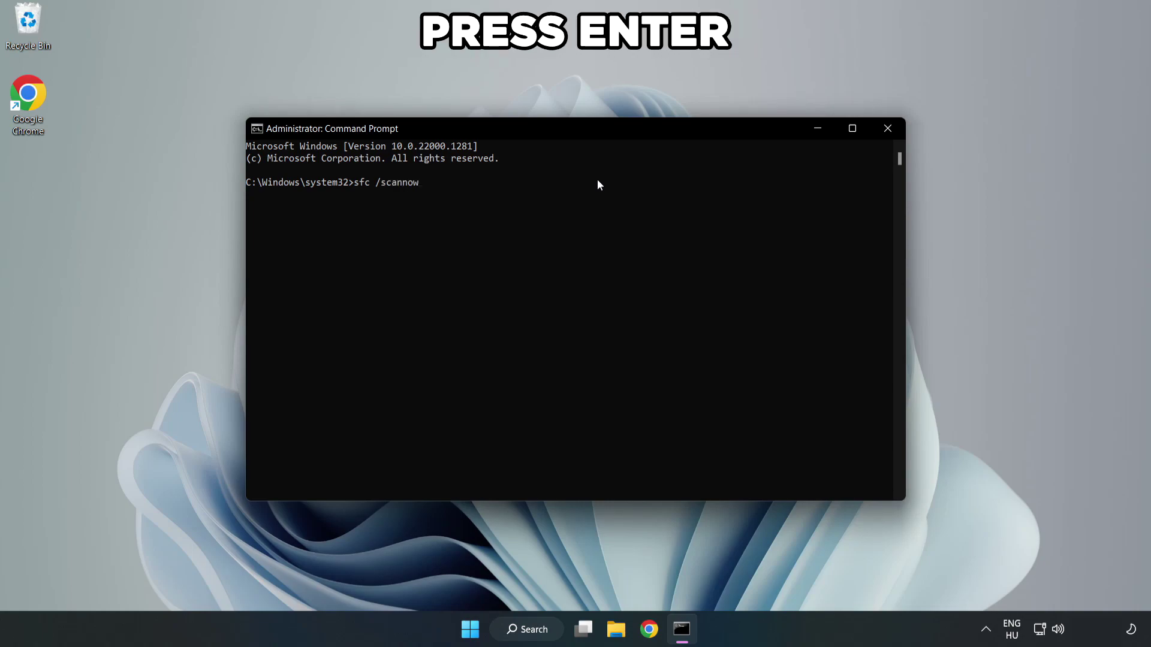
{"action": "key", "text": "Return"}
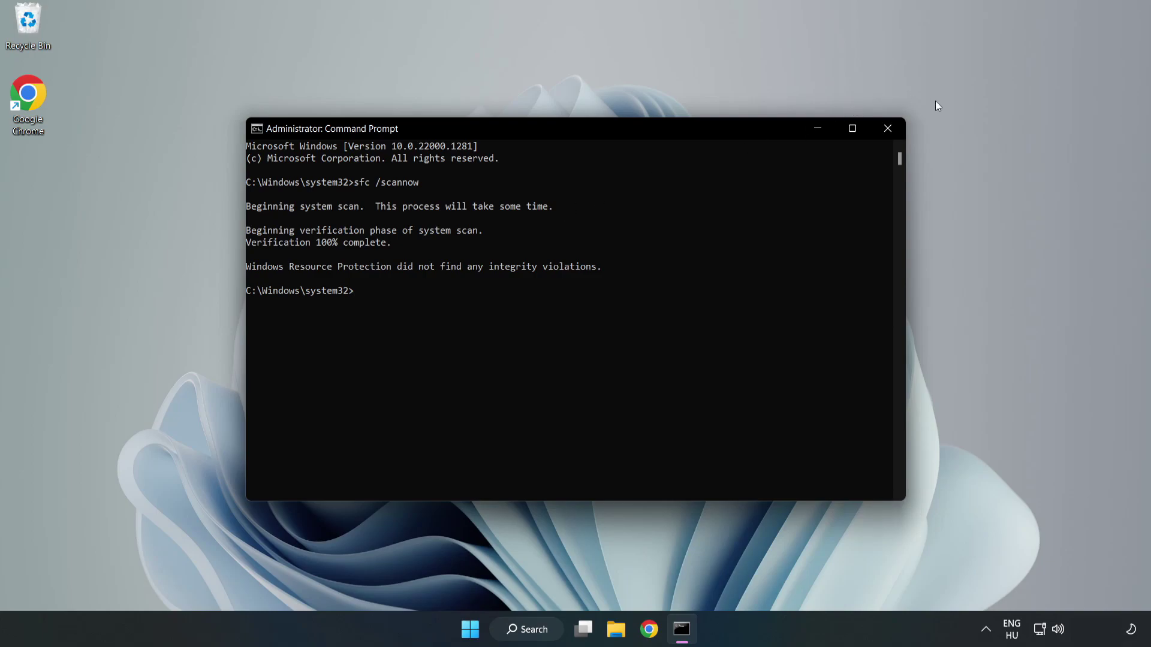
- Close Command Prompt and bring up the Start menu's power options showing Restart
{"action": "left_click", "coordinate": [888, 136]}
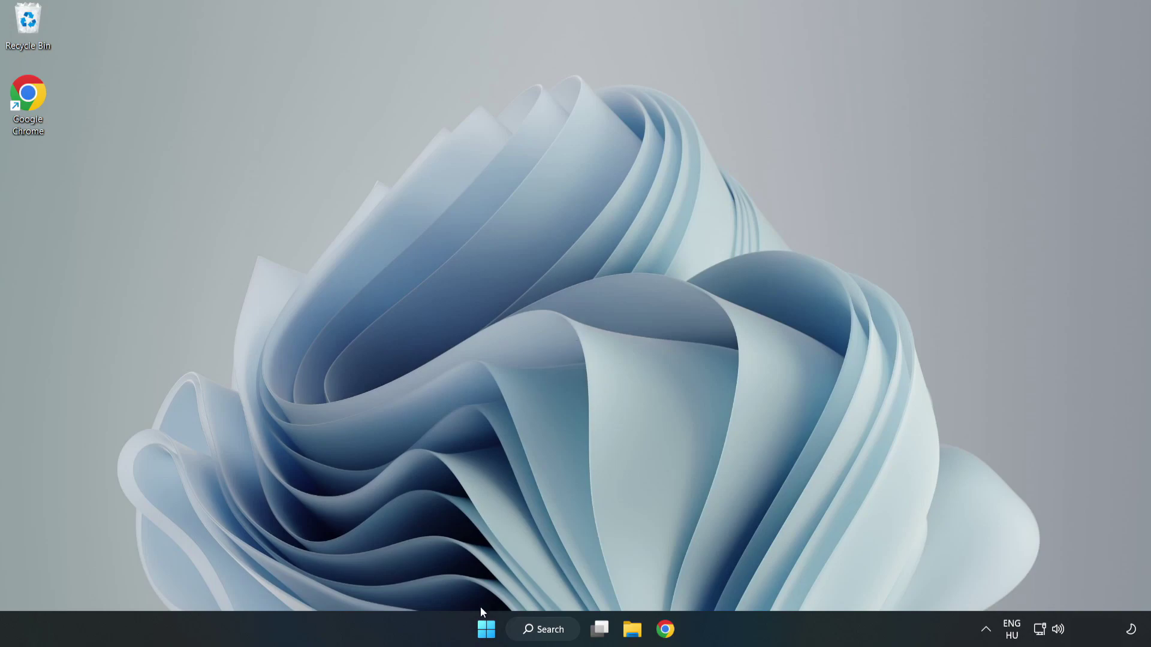
{"action": "left_click", "coordinate": [486, 629]}
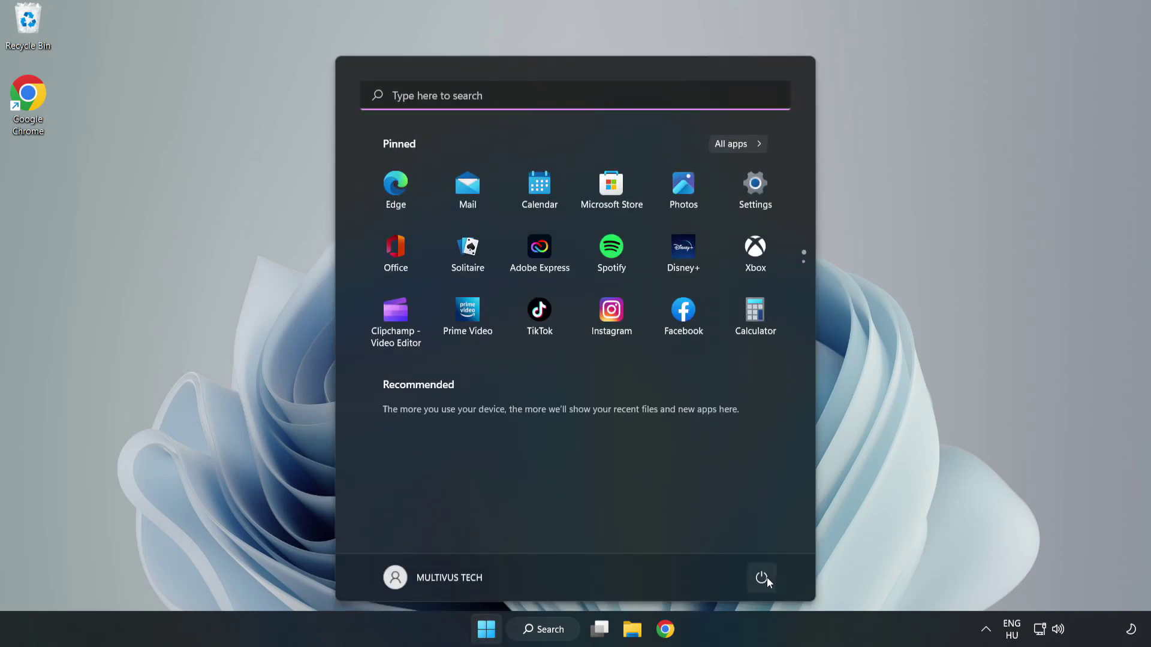
{"action": "left_click", "coordinate": [761, 577]}
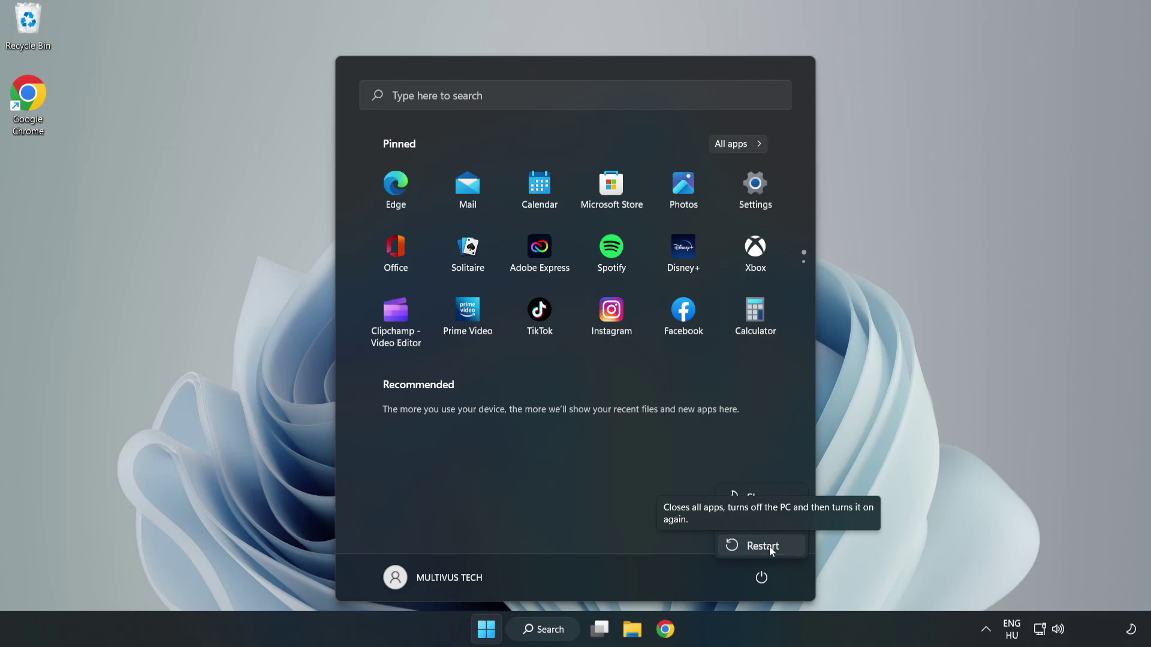